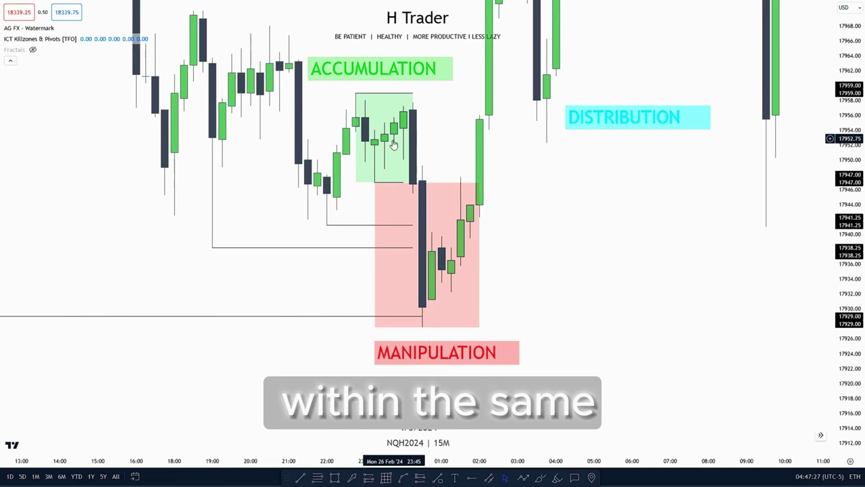
Examine the accumulation, manipulation and distribution zones of the 26–27 February example on the NQH2024 15-minute chart
left_click_drag(432, 141, 424, 110)
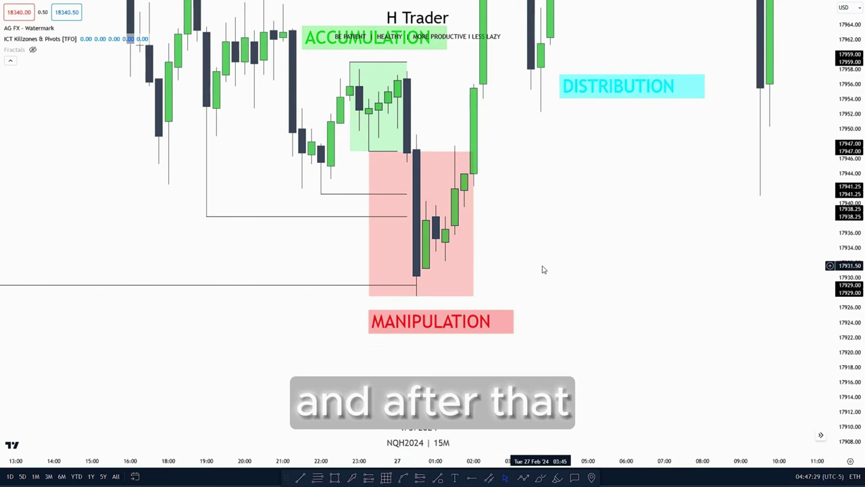
left_click_drag(547, 231, 557, 269)
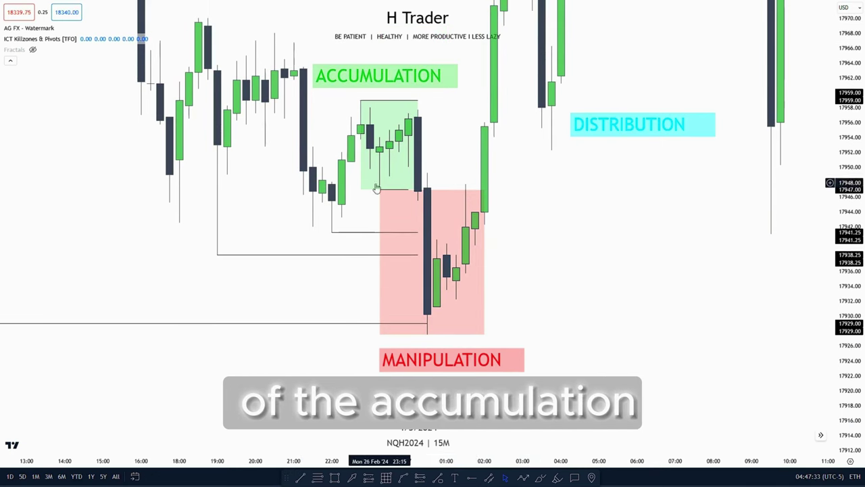
left_click_drag(550, 261, 582, 192)
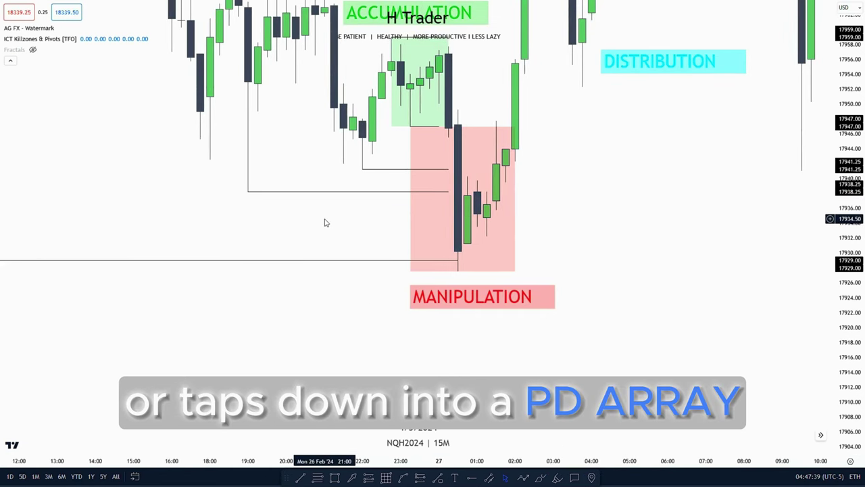
left_click_drag(324, 223, 169, 355)
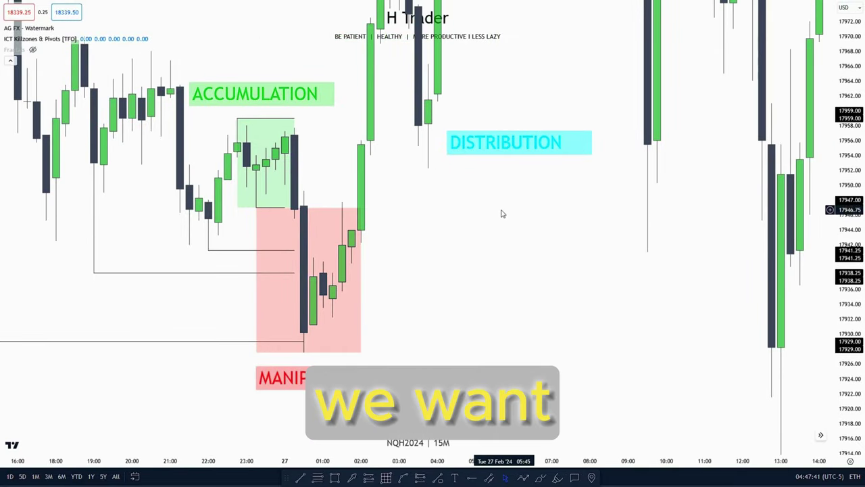
left_click_drag(502, 213, 492, 272)
left_click_drag(513, 127, 554, 52)
left_click_drag(465, 257, 434, 252)
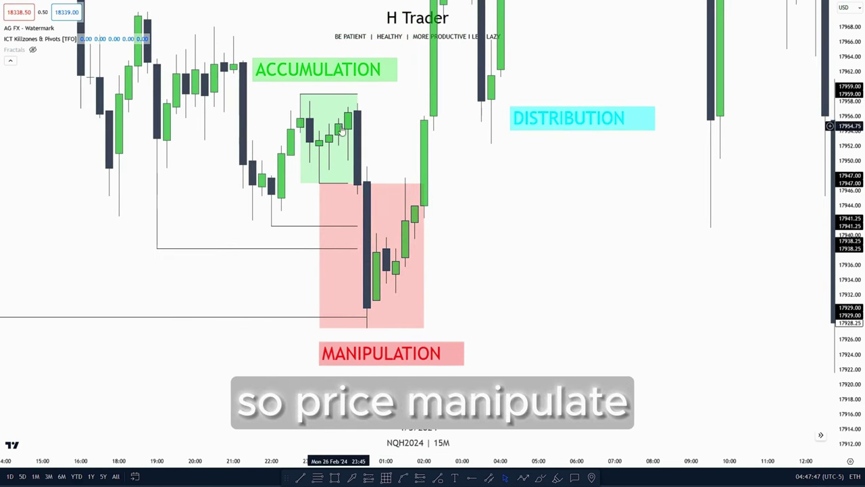
left_click_drag(502, 234, 463, 302)
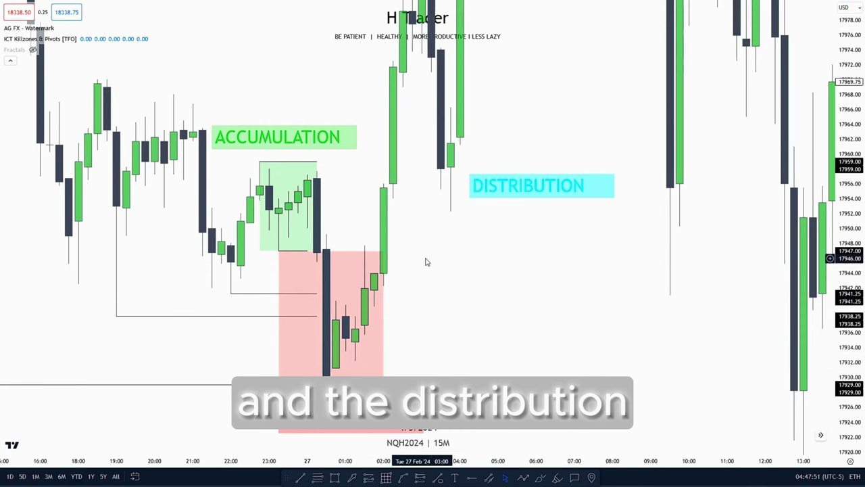
left_click_drag(433, 244, 456, 297)
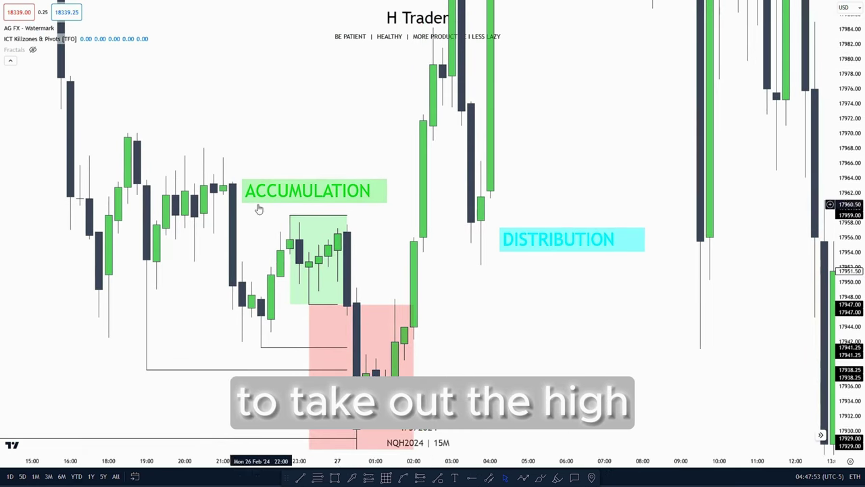
left_click_drag(352, 137, 355, 146)
left_click_drag(849, 141, 849, 186)
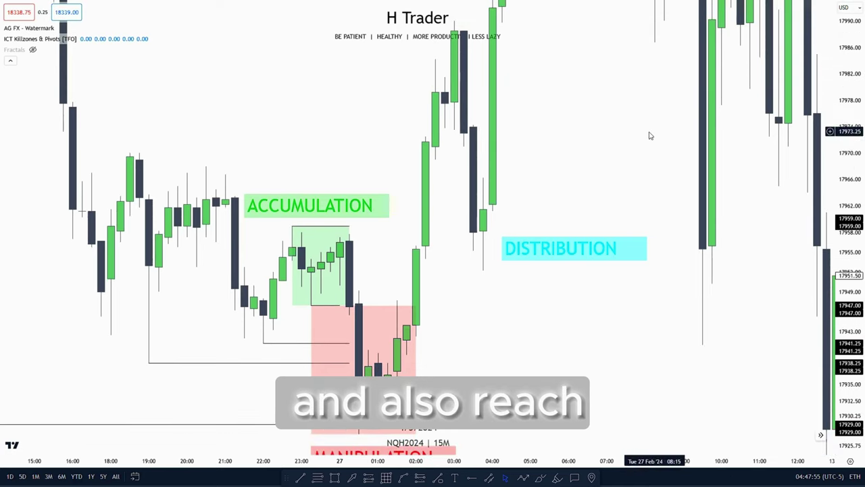
left_click_drag(588, 118, 584, 133)
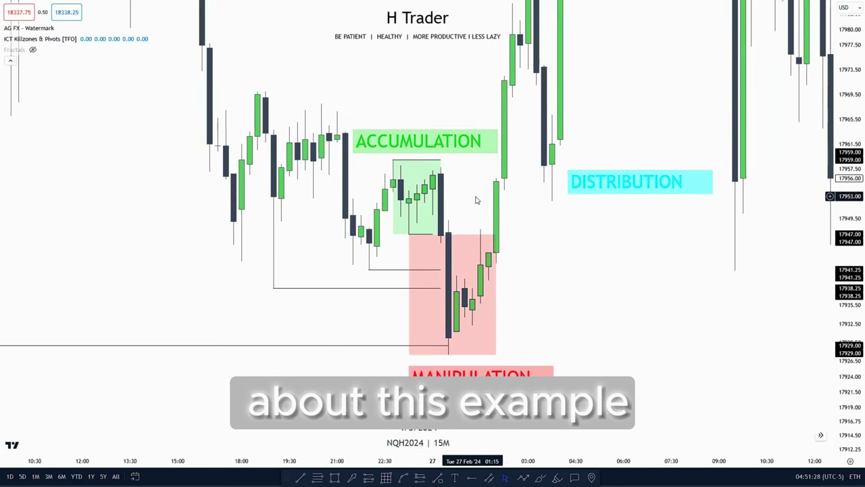
Inspect the marked lows to the left of the accumulation zone that the manipulation leg sweeps in the February 27 example
scroll(477, 197, "up", 1)
left_click_drag(497, 198, 502, 181)
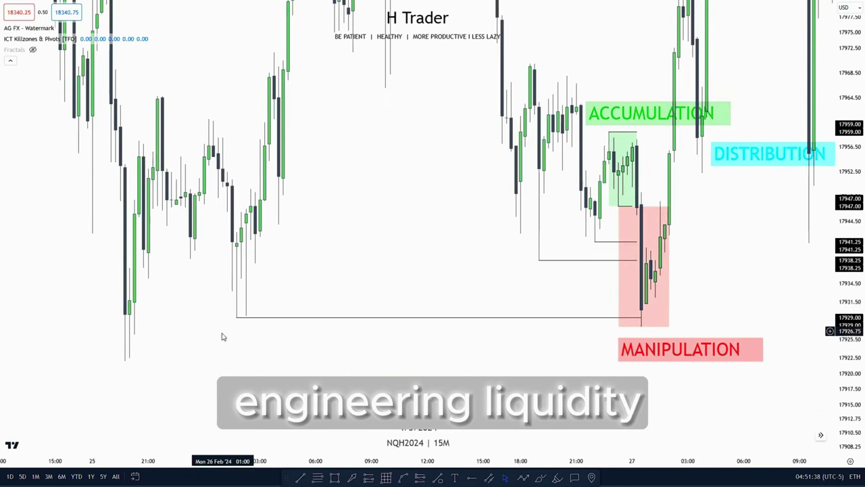
scroll(447, 258, "up", 7)
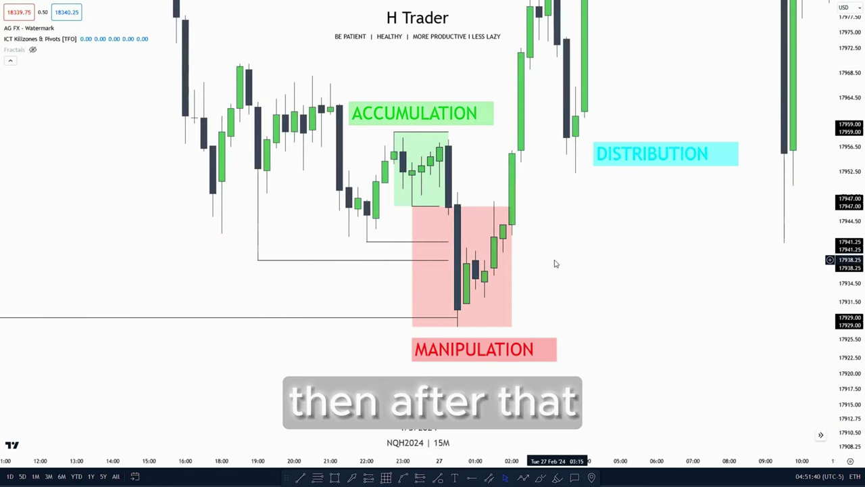
left_click_drag(599, 243, 515, 312)
scroll(501, 308, "up", 1)
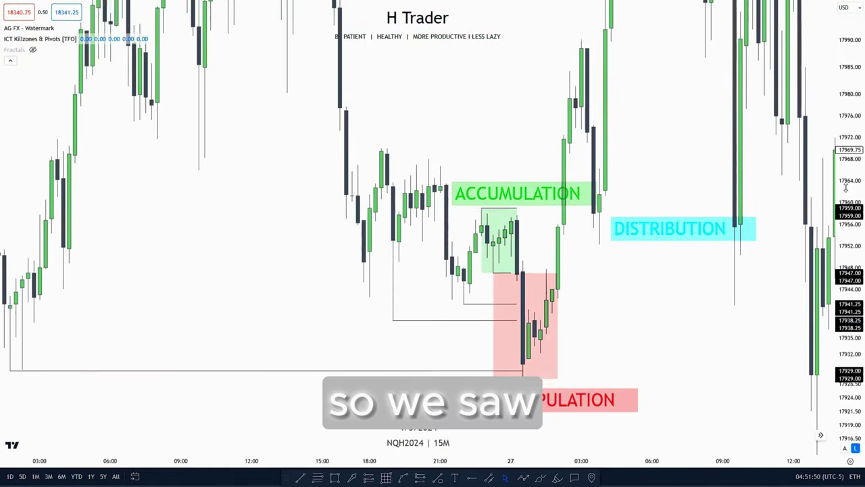
left_click_drag(845, 188, 845, 169)
left_click_drag(658, 335, 690, 289)
scroll(657, 292, "up", 4)
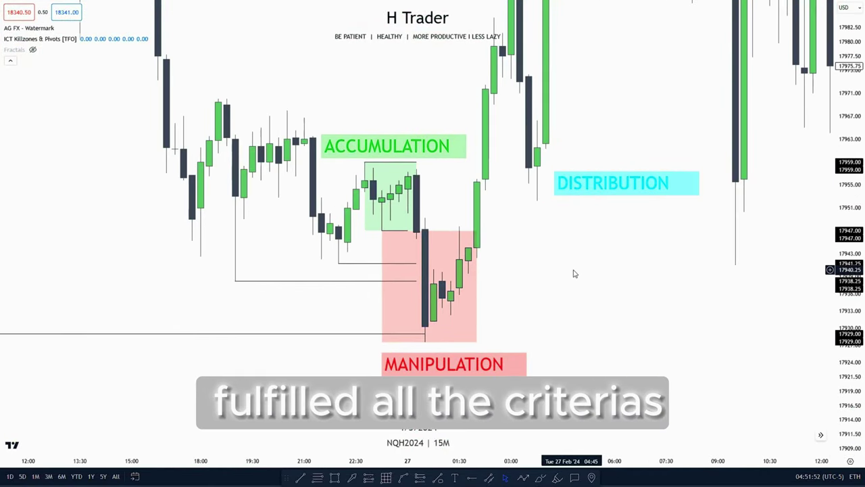
Review the drop below the green accumulation box against the earlier liquidity lows and the rally into distribution
left_click_drag(567, 259, 581, 248)
scroll(596, 255, "up", 1)
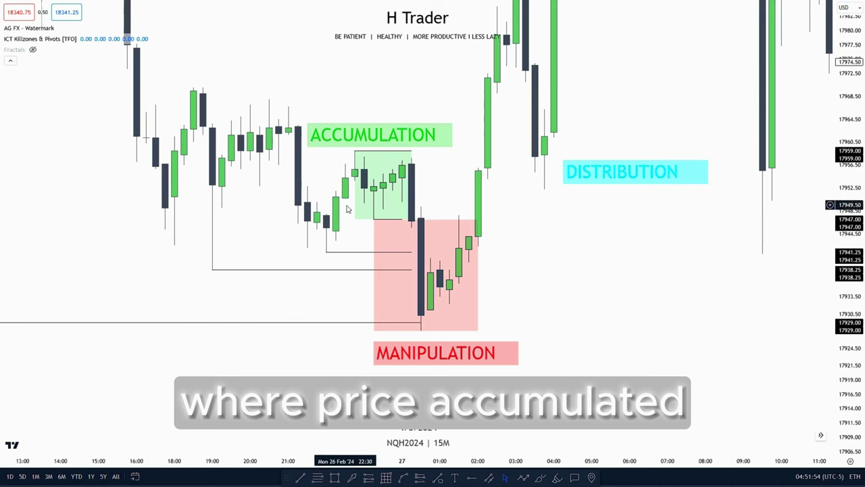
left_click_drag(436, 197, 440, 159)
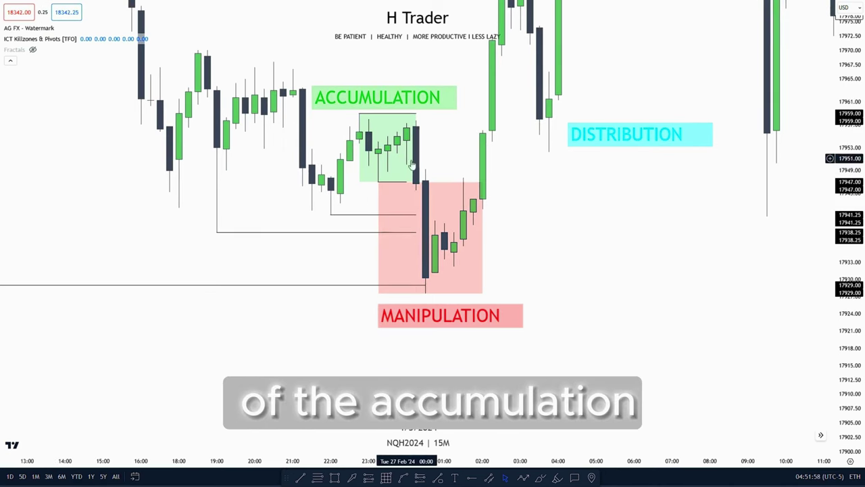
scroll(514, 227, "down", 8)
scroll(550, 243, "up", 7)
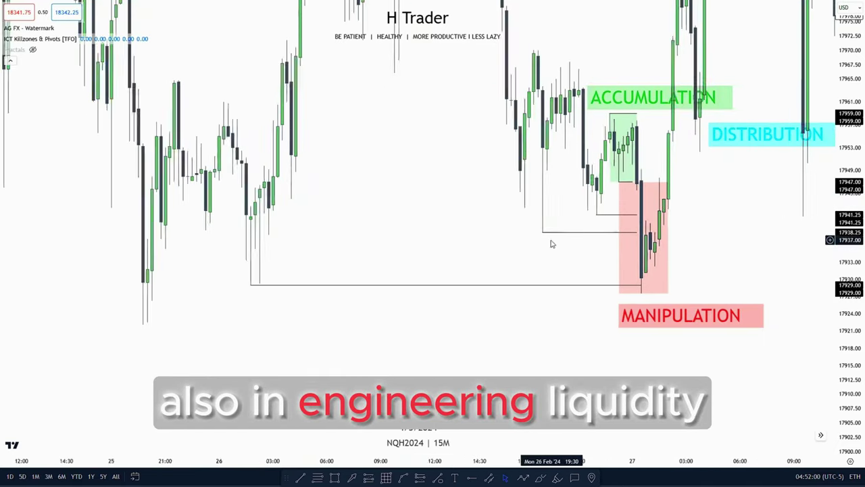
scroll(644, 226, "up", 1)
left_click_drag(643, 226, 604, 337)
left_click_drag(656, 97, 653, 318)
left_click_drag(588, 92, 491, 272)
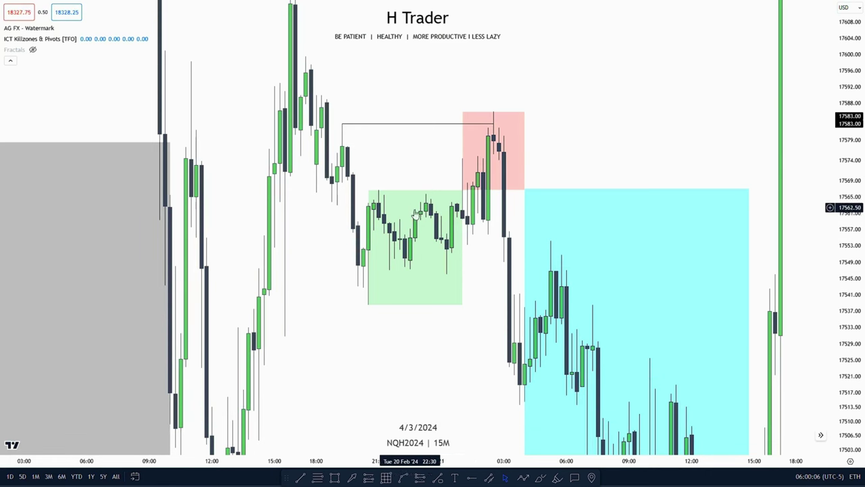
Examine the 20–21 February example, from the green accumulation box through the red manipulation box to the cyan distribution box
left_click(492, 112)
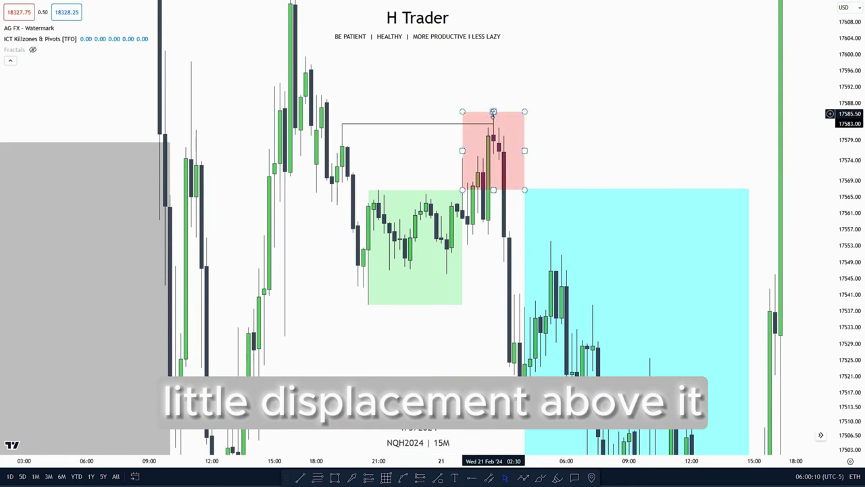
left_click_drag(418, 161, 347, 218)
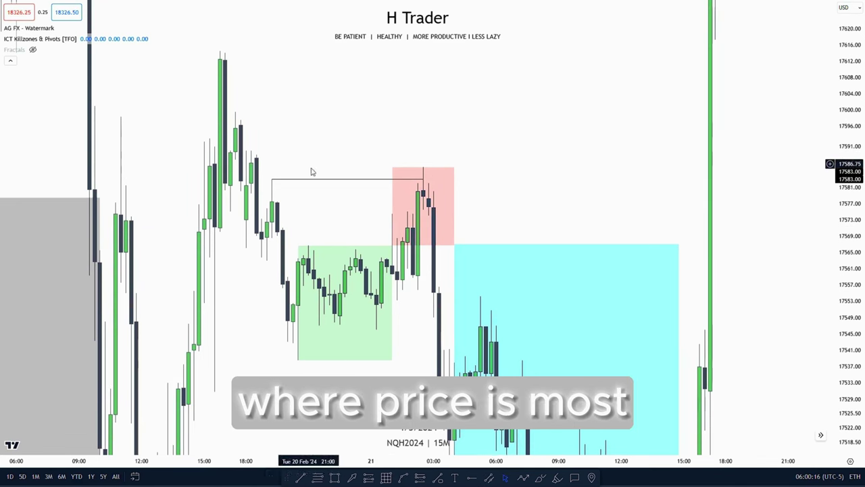
left_click_drag(363, 215, 375, 225)
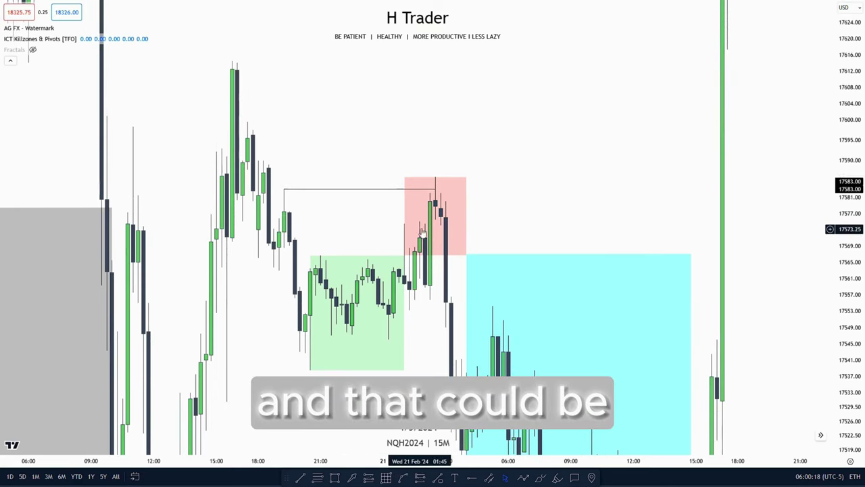
left_click_drag(864, 157, 859, 248)
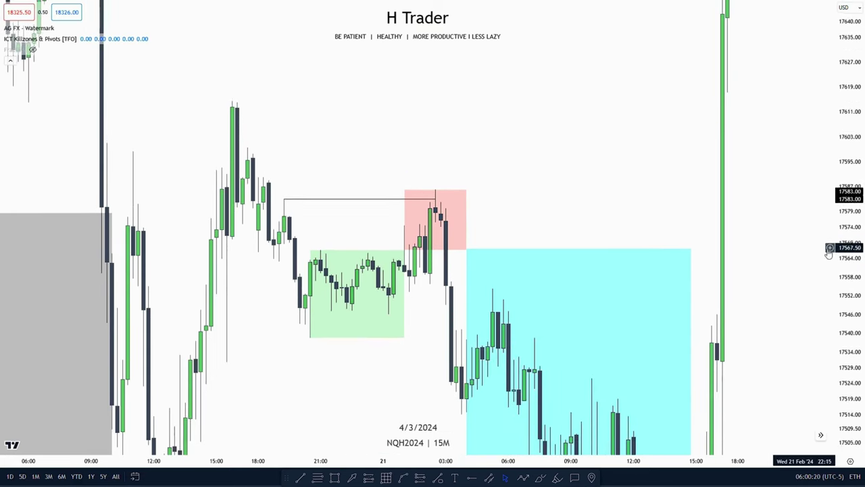
left_click_drag(366, 375, 326, 289)
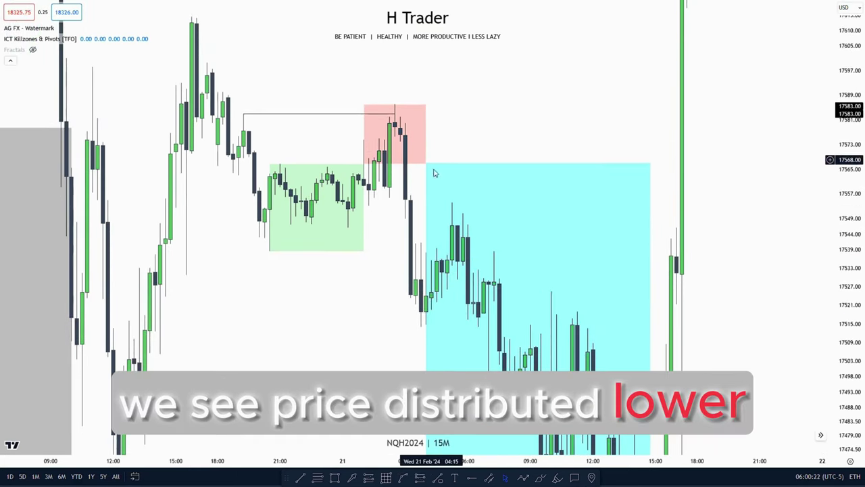
left_click_drag(334, 328, 392, 233)
scroll(359, 321, "down", 1)
left_click_drag(852, 162, 853, 282)
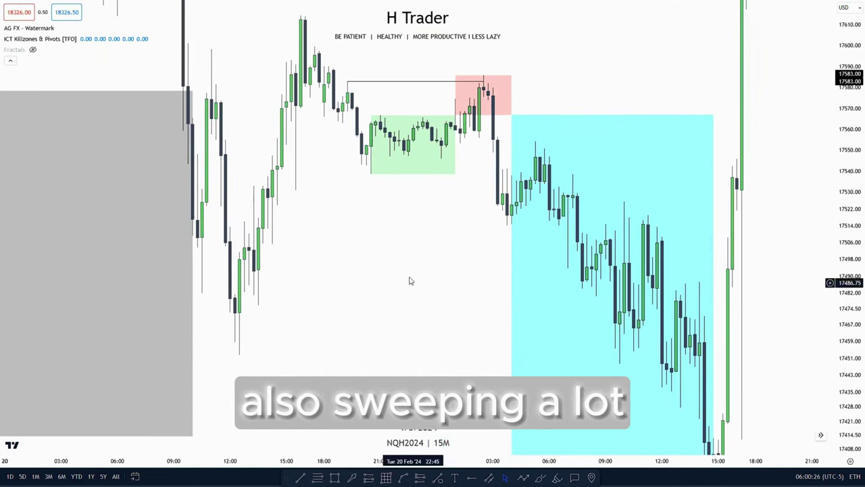
left_click_drag(340, 356, 384, 218)
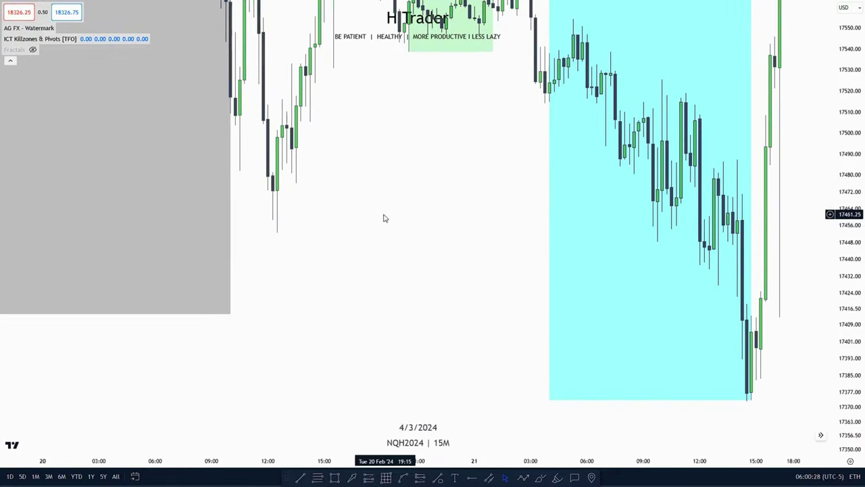
Extend the grey rectangle behind the 20–21 February example to about 16:00 on 21 February
left_click_drag(363, 257, 400, 343)
left_click_drag(267, 235, 807, 263)
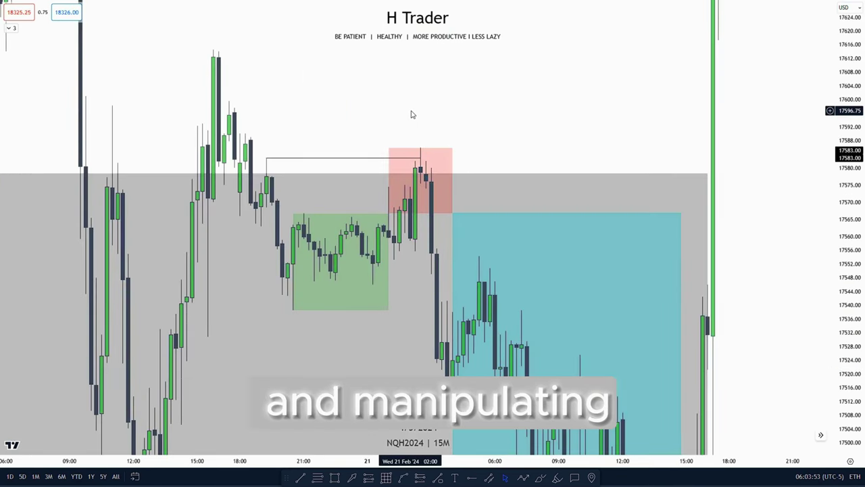
Inspect the red manipulation box above the accumulation range and the marked high it sweeps on 21 February
left_click_drag(426, 109, 424, 178)
left_click_drag(859, 254, 855, 154)
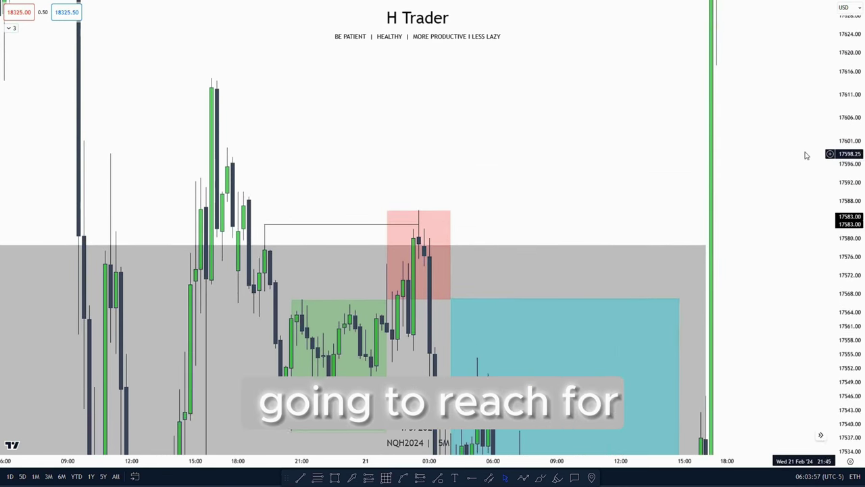
left_click_drag(536, 184, 607, 142)
scroll(598, 145, "up", 1)
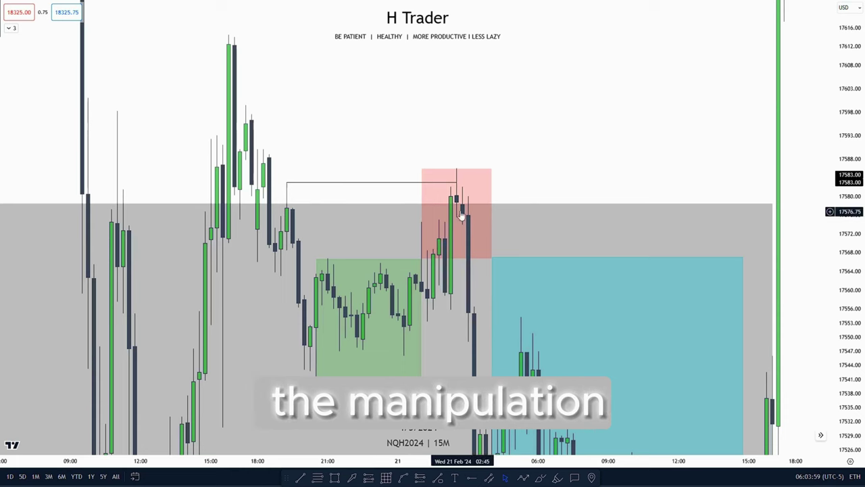
left_click_drag(532, 156, 543, 114)
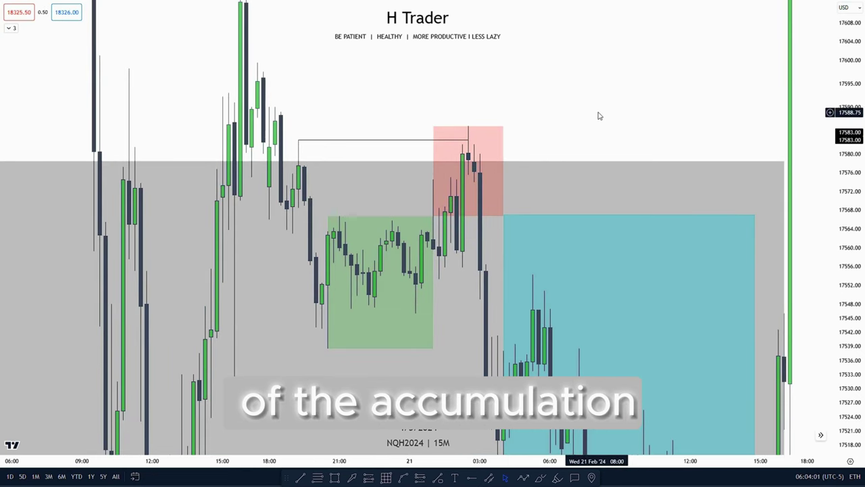
left_click_drag(601, 115, 608, 139)
left_click(469, 156)
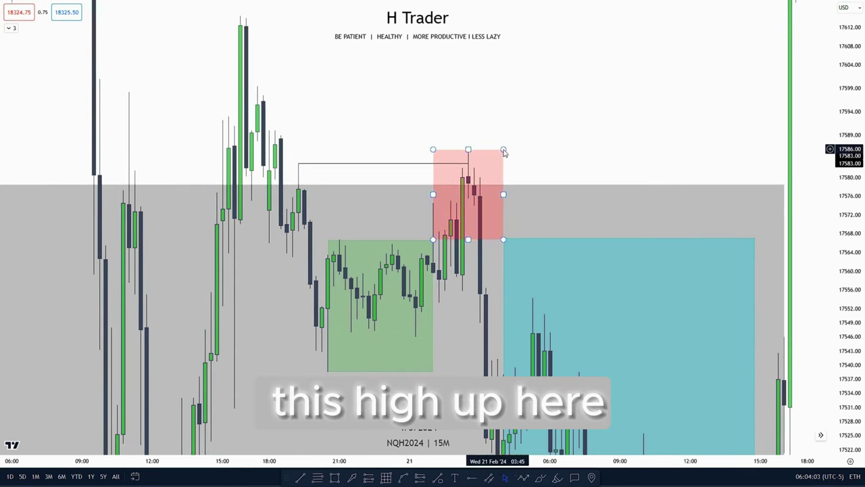
left_click_drag(541, 139, 534, 122)
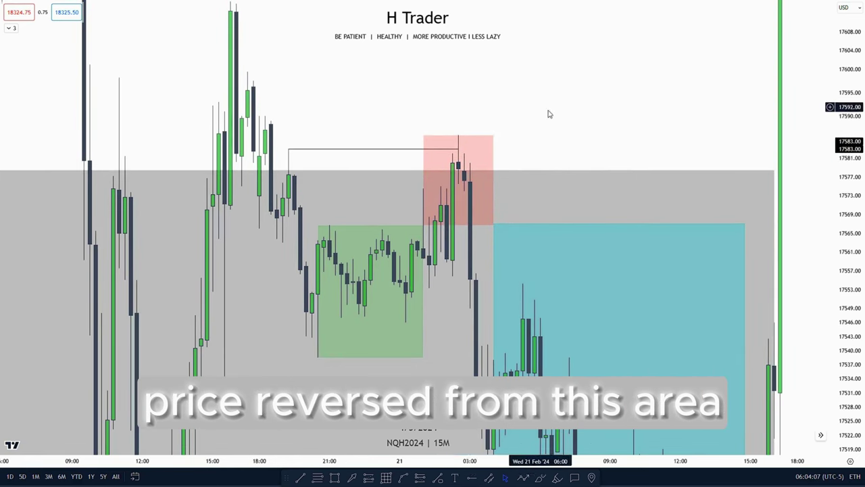
Examine the cyan distribution leg down to its low, comparing it with the 20 February low and the grey range
left_click_drag(622, 133, 586, 82)
left_click_drag(838, 139, 838, 325)
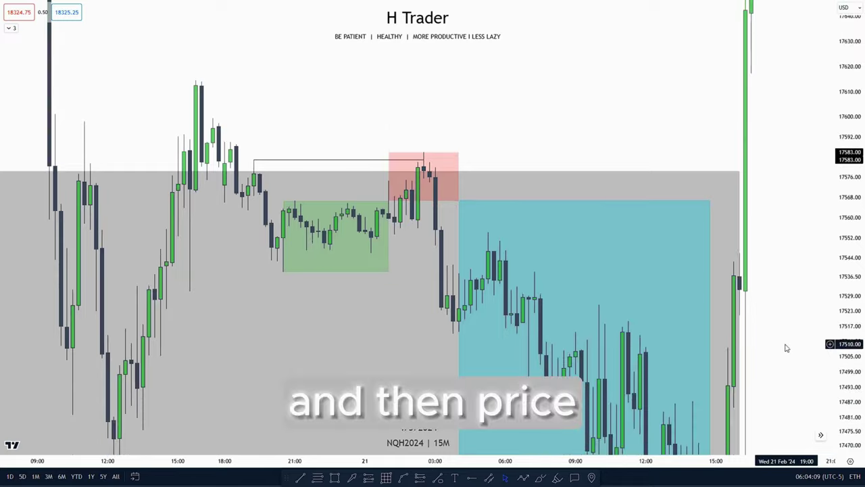
left_click_drag(785, 341, 738, 89)
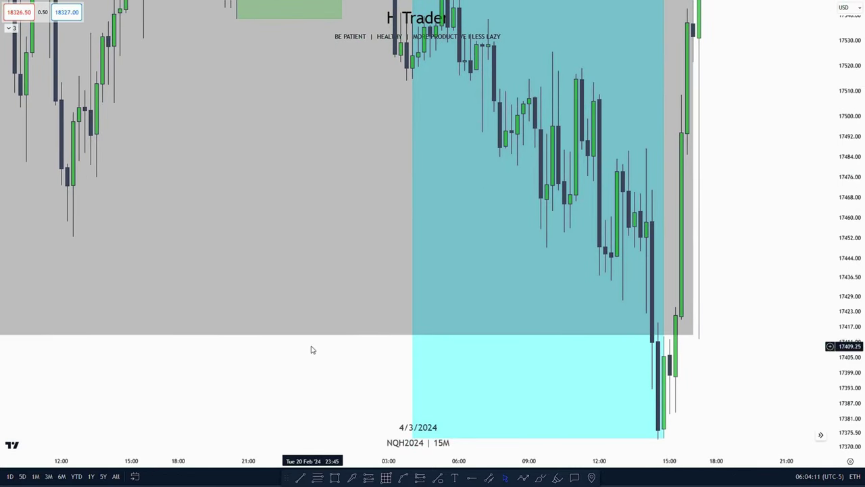
left_click_drag(308, 373, 324, 374)
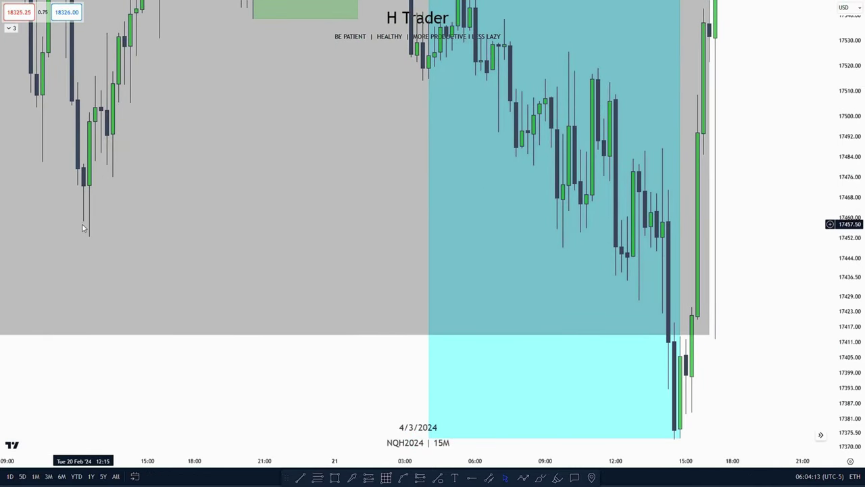
left_click_drag(195, 389, 267, 466)
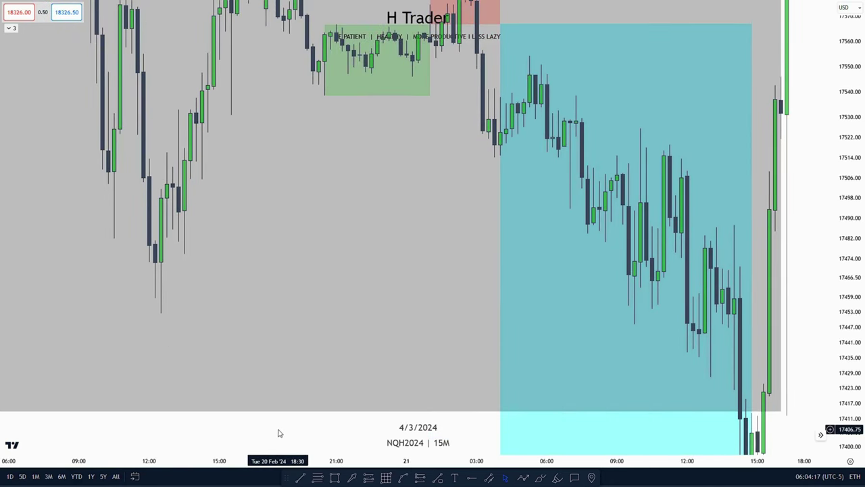
left_click_drag(454, 381, 406, 409)
left_click_drag(858, 193, 858, 231)
left_click_drag(780, 145, 765, 247)
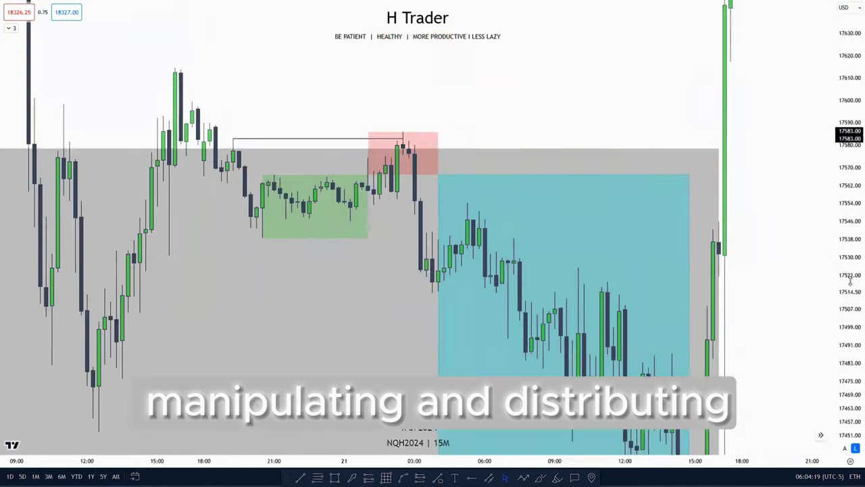
Examine the 12 February 60-minute example, from the red manipulation box above the marked high to the teal accumulation box below the grey zone
left_click_drag(851, 281, 850, 203)
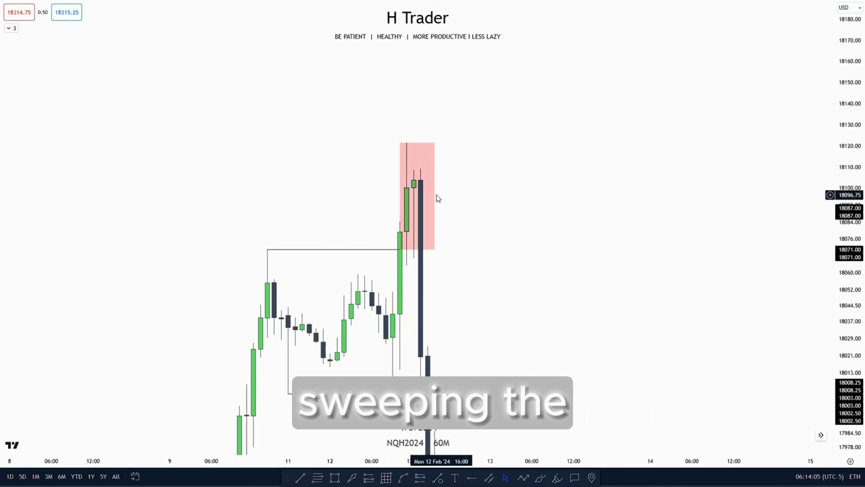
left_click(402, 207)
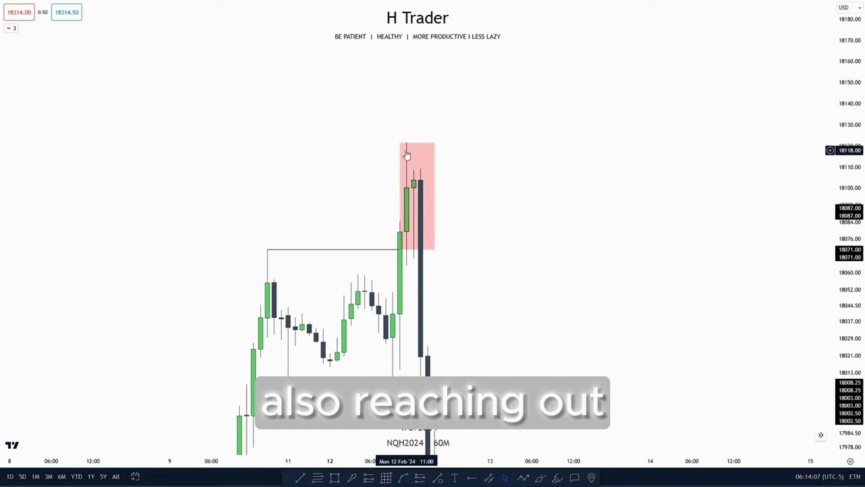
left_click_drag(521, 324, 518, 267)
left_click_drag(493, 332, 482, 100)
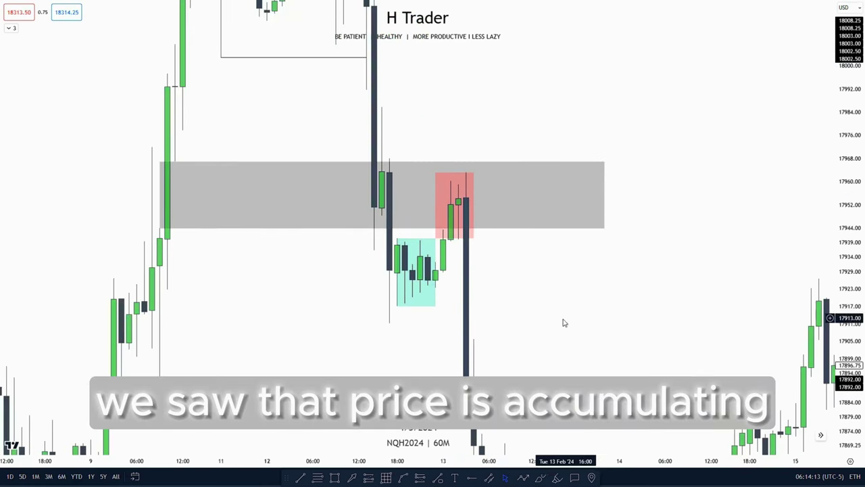
left_click(412, 235)
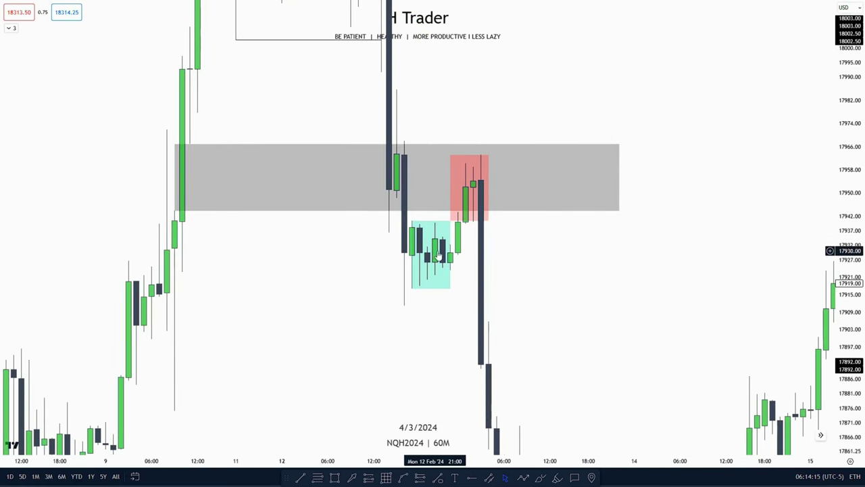
left_click_drag(543, 265, 574, 278)
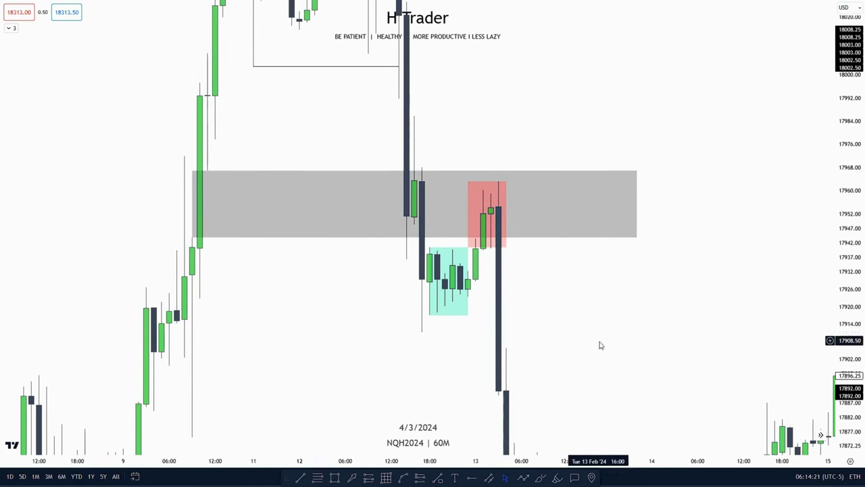
Follow the 13 February distribution leg down to the horizontal line marking the relative equal lows from 5 February
left_click_drag(601, 345, 590, 256)
left_click_drag(846, 214, 847, 309)
scroll(520, 344, "down", 3)
left_click_drag(467, 347, 390, 148)
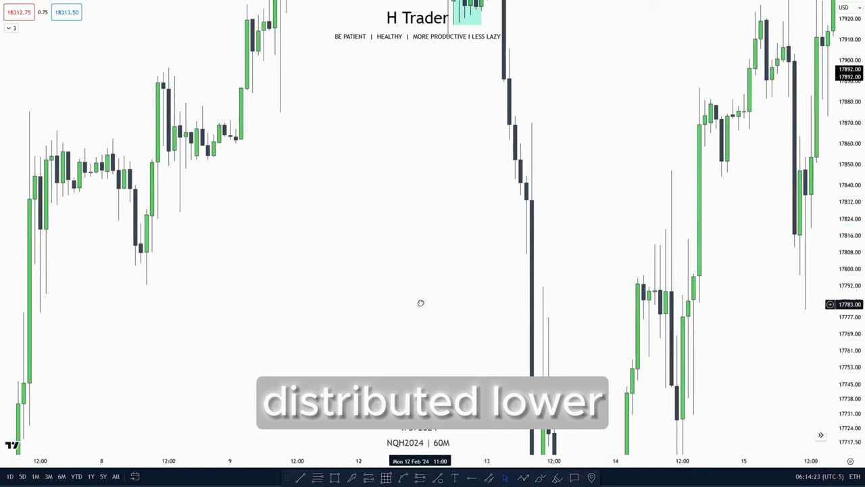
left_click_drag(421, 303, 387, 161)
left_click_drag(433, 404, 509, 122)
left_click_drag(846, 225, 846, 311)
scroll(437, 284, "down", 2)
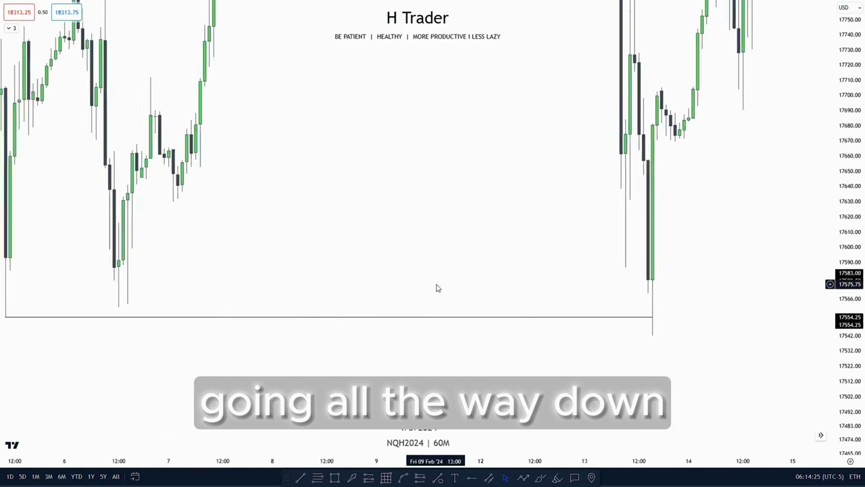
scroll(436, 288, "down", 2)
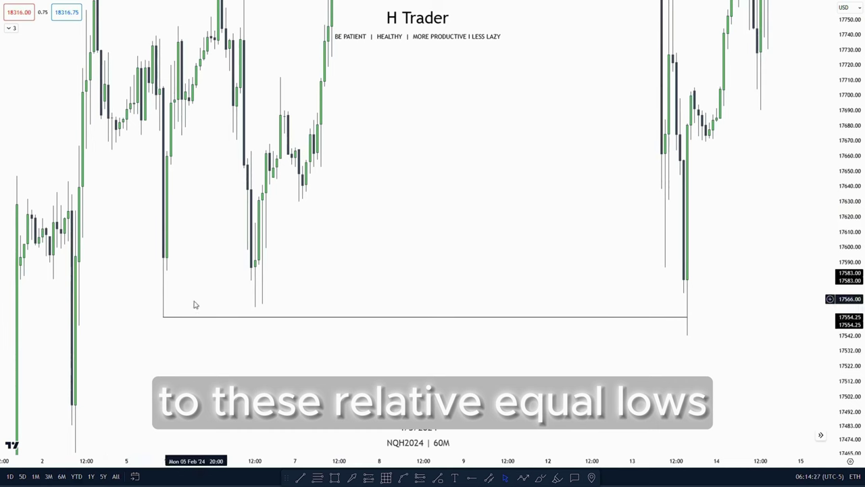
Retrace the sequence from the 12 February range through the teal accumulation and red manipulation boxes to the 13 February low
left_click_drag(379, 207, 372, 220)
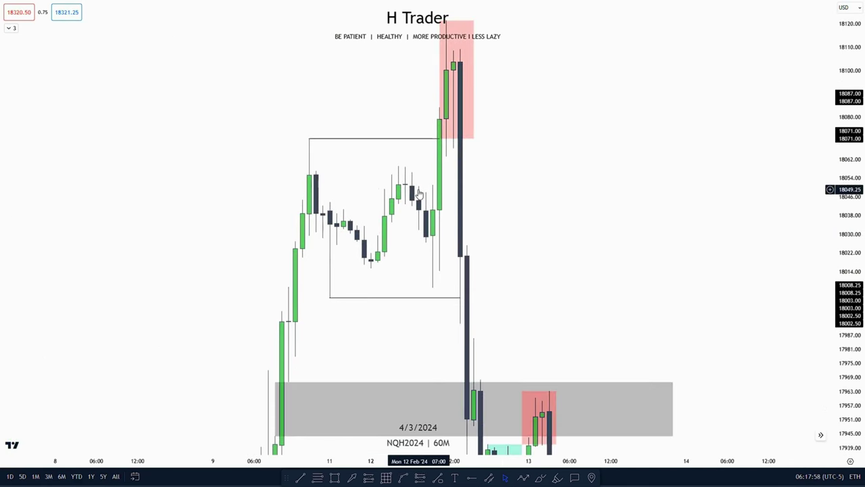
left_click_drag(521, 313, 471, 83)
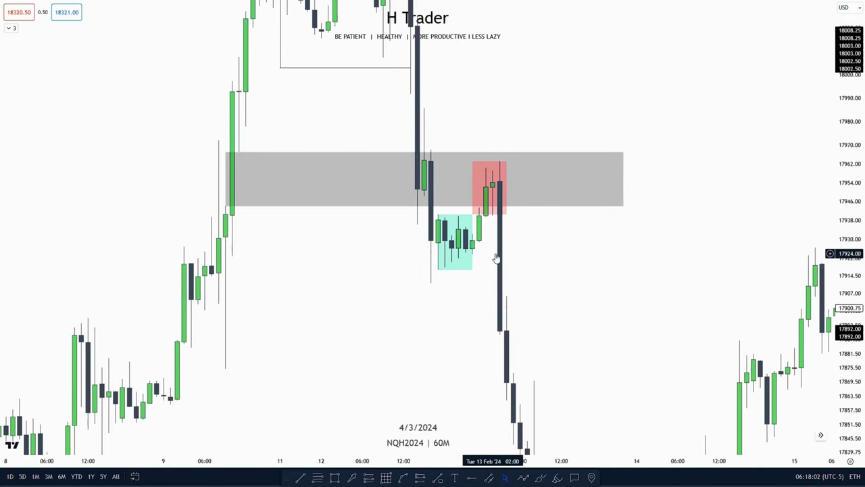
left_click_drag(486, 262, 447, 252)
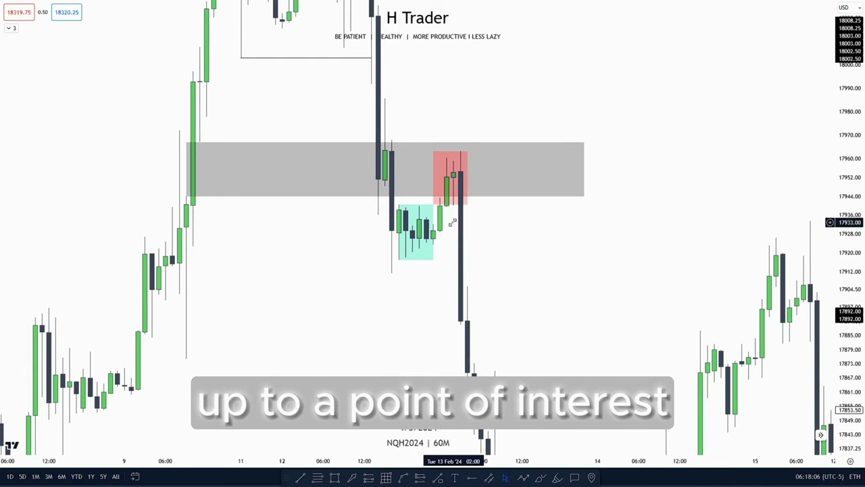
left_click_drag(612, 298, 586, 117)
left_click_drag(566, 278, 602, 68)
left_click_drag(625, 246, 644, 151)
left_click_drag(863, 150, 858, 360)
scroll(786, 385, "down", 5)
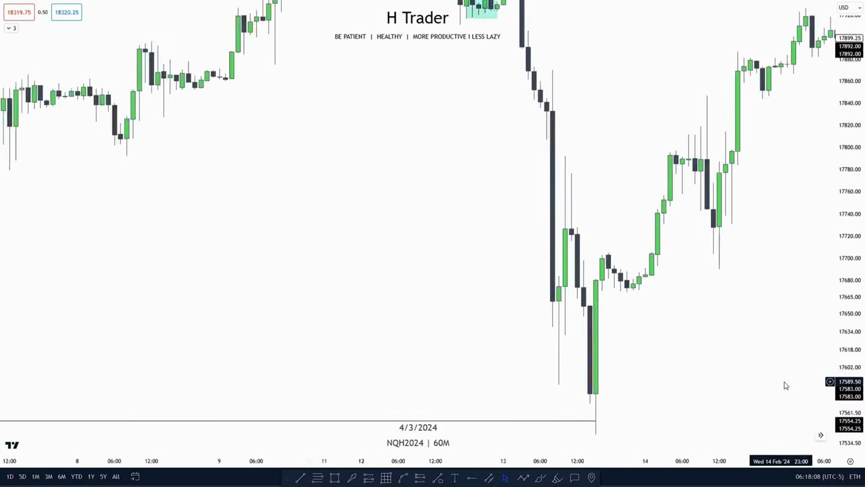
left_click_drag(741, 338, 714, 245)
Return to the 12 February range and inspect the red manipulation box above its marked high
left_click_drag(424, 193, 407, 454)
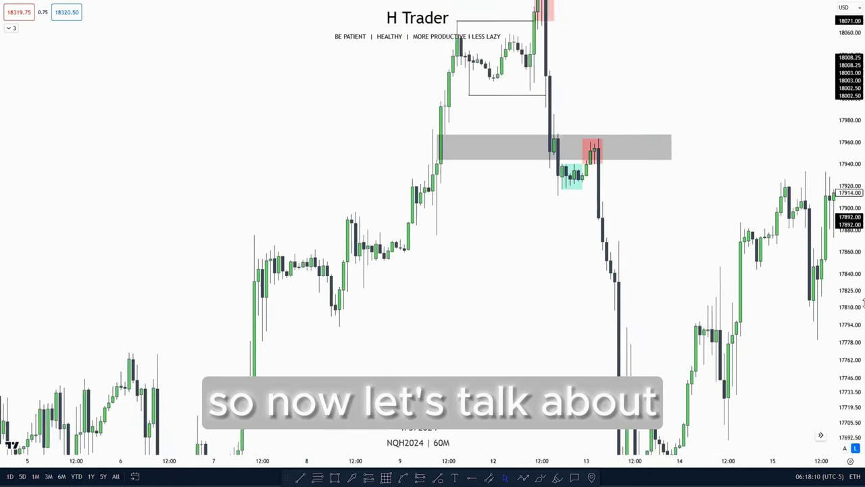
left_click_drag(857, 311, 855, 203)
left_click_drag(652, 170, 668, 284)
scroll(666, 280, "up", 3)
left_click_drag(624, 116, 655, 237)
left_click_drag(863, 242, 862, 213)
scroll(608, 220, "up", 3)
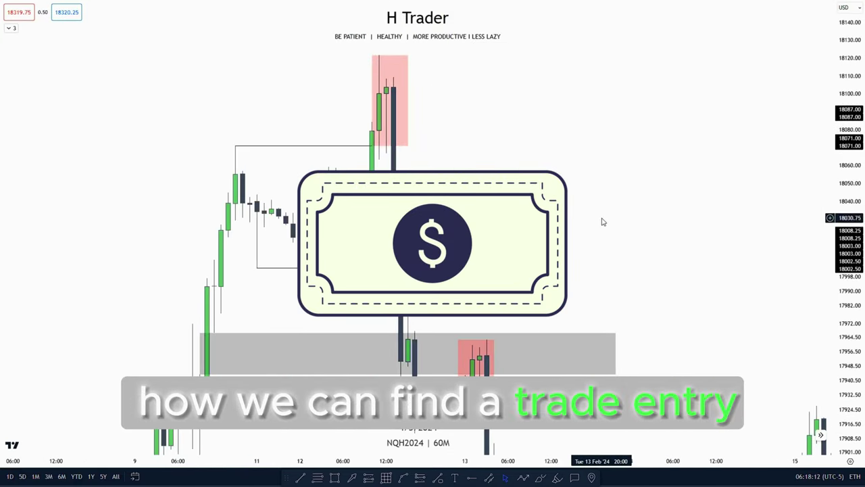
left_click_drag(597, 208, 585, 175)
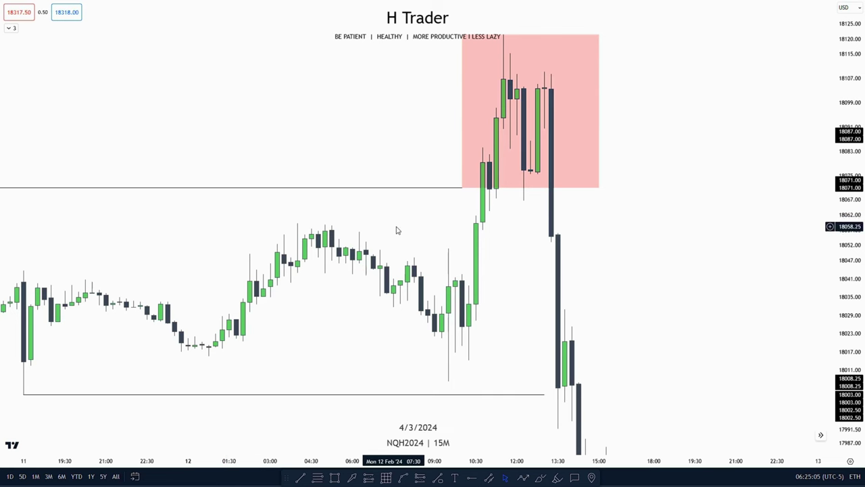
Inspect the red manipulation box of 12 February on the 15-minute chart and the candles breaking down from it for a reversal entry
left_click_drag(401, 224, 398, 264)
scroll(398, 265, "up", 1)
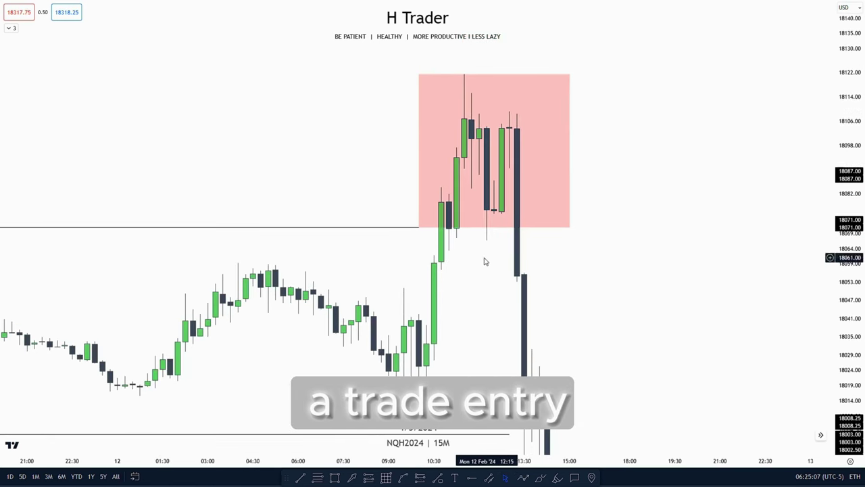
left_click_drag(478, 264, 454, 261)
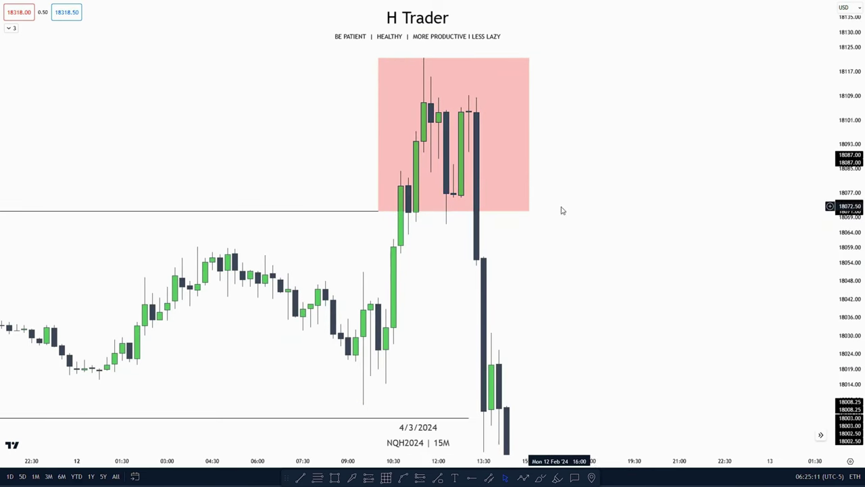
left_click_drag(593, 187, 610, 262)
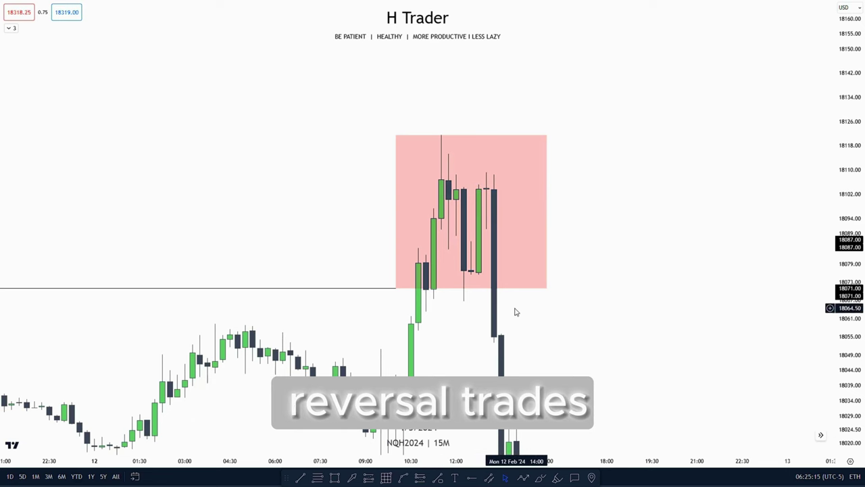
left_click_drag(546, 330, 512, 180)
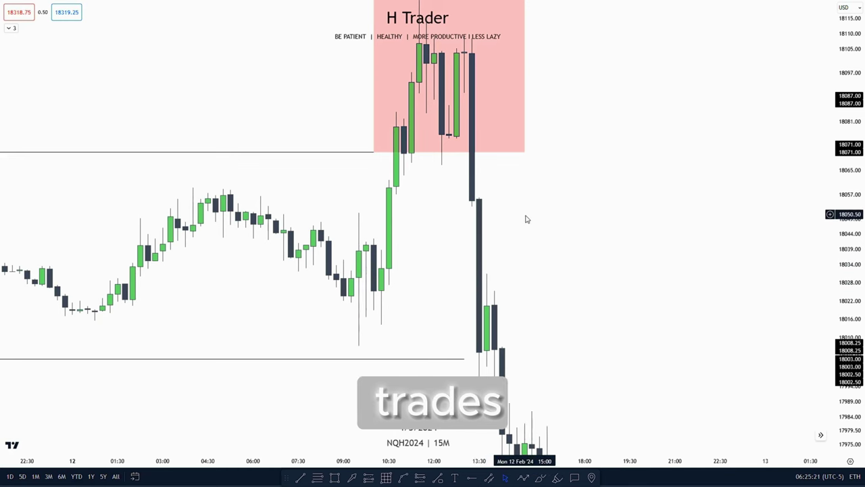
left_click_drag(525, 218, 541, 305)
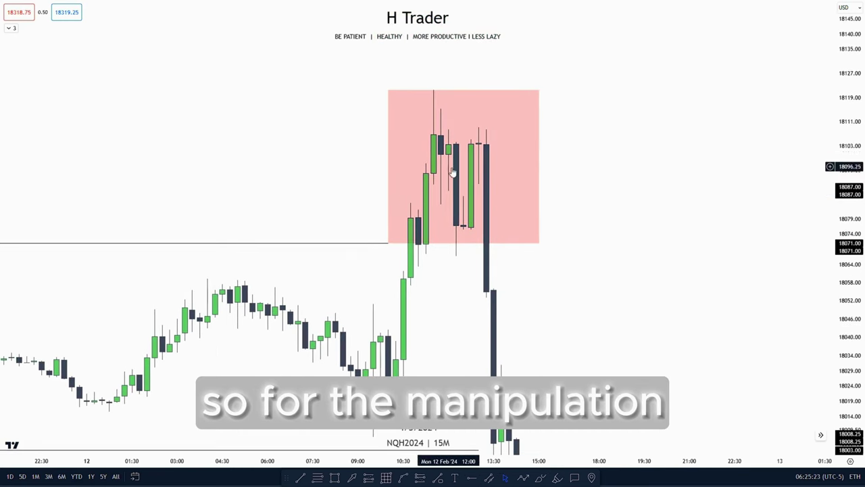
left_click_drag(453, 178, 438, 217)
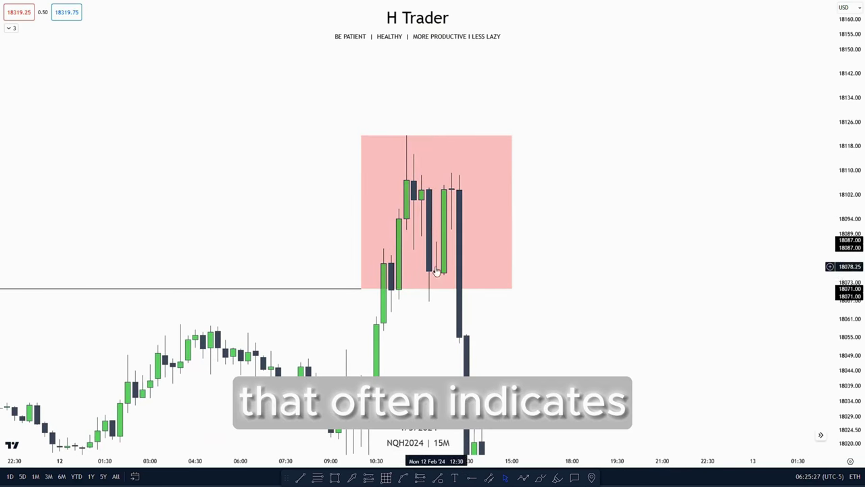
left_click_drag(551, 308, 586, 260)
left_click_drag(546, 297, 522, 315)
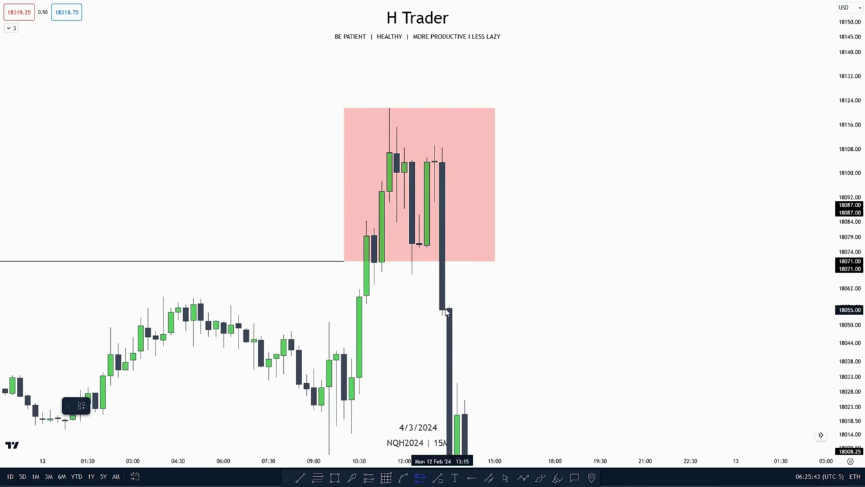
Place a short position at 18055.00 on the 12 February breakdown candle, with its stop at 18109.25
left_click(444, 310)
left_click_drag(442, 179, 442, 145)
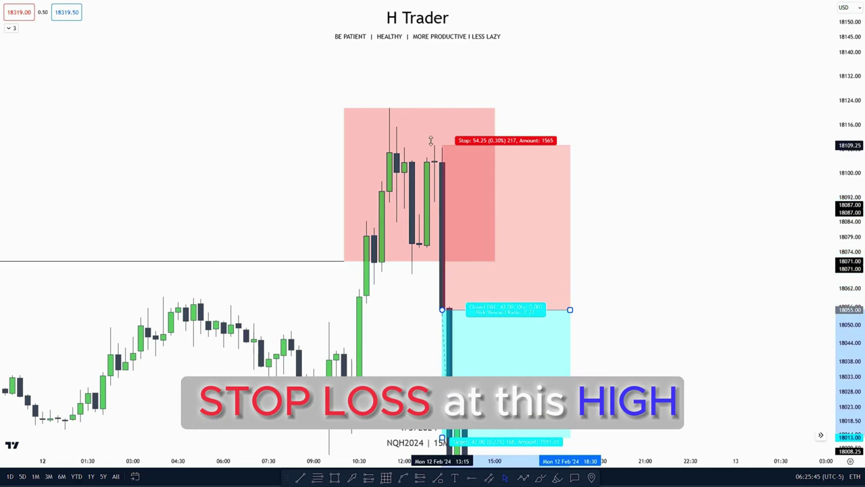
scroll(821, 248, "down", 5)
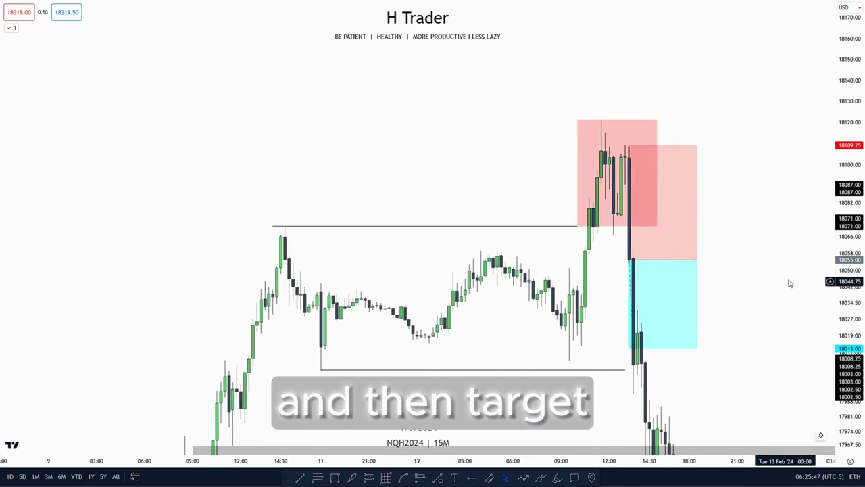
left_click(519, 265)
left_click_drag(519, 265, 214, 289)
left_click(370, 271)
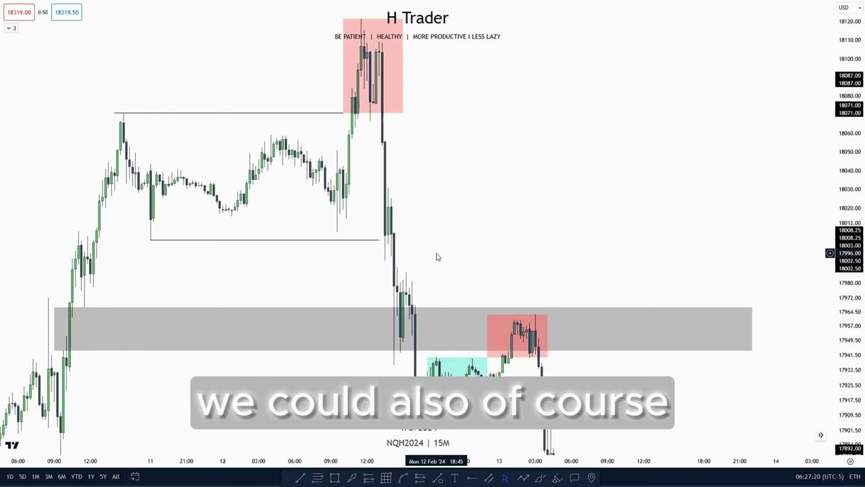
Examine the full decline after the 12 February manipulation as the path for holding the short to the draw on liquidity
left_click_drag(436, 256, 501, 251)
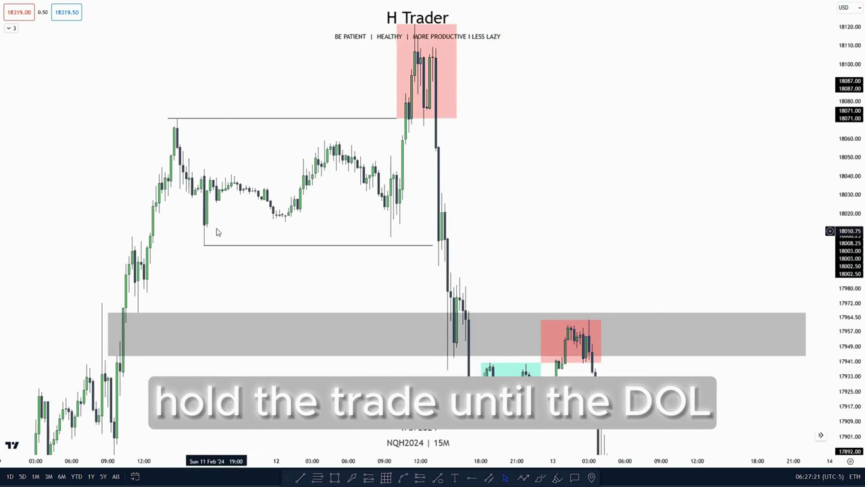
left_click_drag(361, 272, 367, 227)
left_click_drag(849, 199, 850, 265)
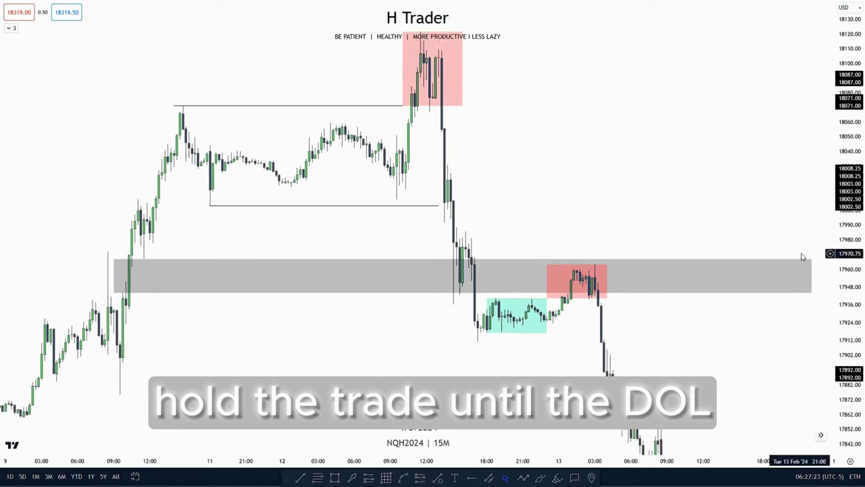
scroll(527, 333, "down", 2)
left_click_drag(523, 331, 504, 242)
left_click_drag(849, 169, 850, 372)
scroll(638, 347, "down", 10)
left_click_drag(639, 306, 511, 69)
left_click_drag(459, 150, 477, 385)
left_click_drag(850, 331, 850, 44)
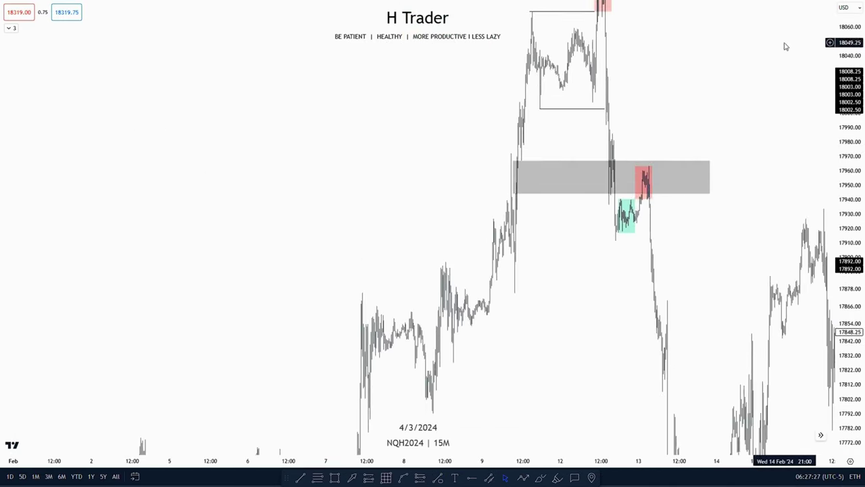
Check the 12–13 February decline between the marked range low and the grey zone for a closer trade target
scroll(563, 278, "up", 5)
scroll(384, 272, "up", 1)
left_click_drag(385, 272, 498, 319)
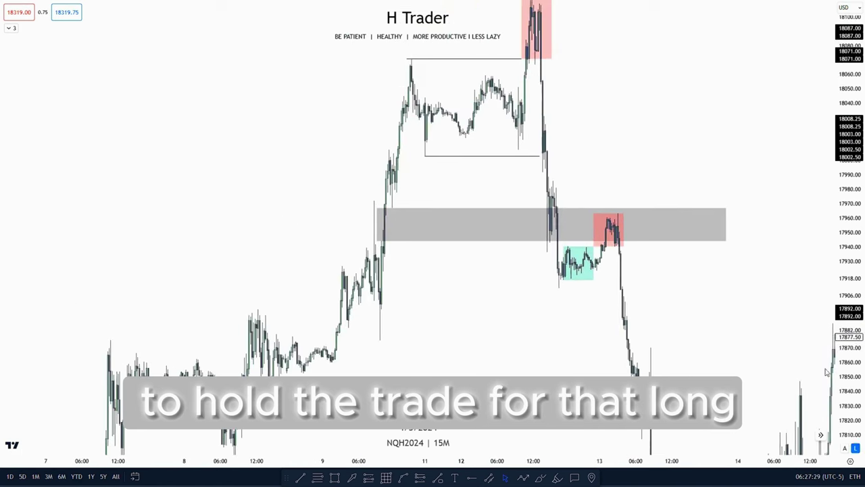
left_click_drag(845, 328, 840, 212)
scroll(593, 150, "up", 3)
scroll(590, 149, "up", 4)
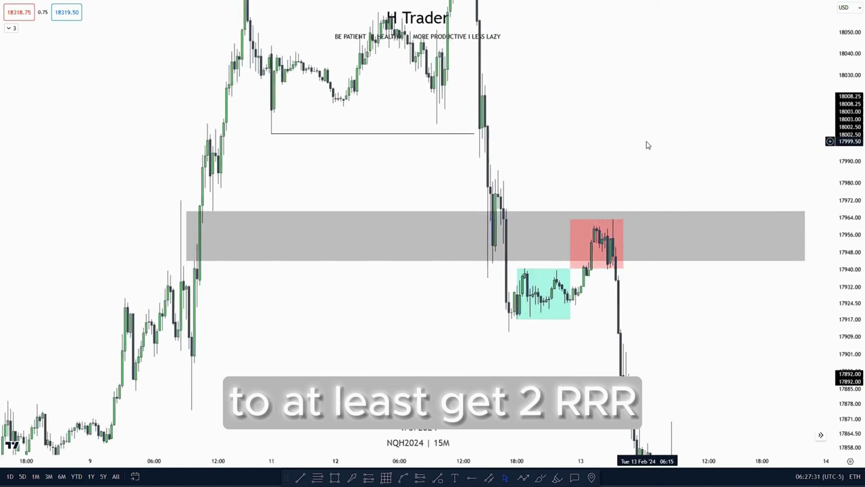
left_click_drag(611, 396, 608, 399)
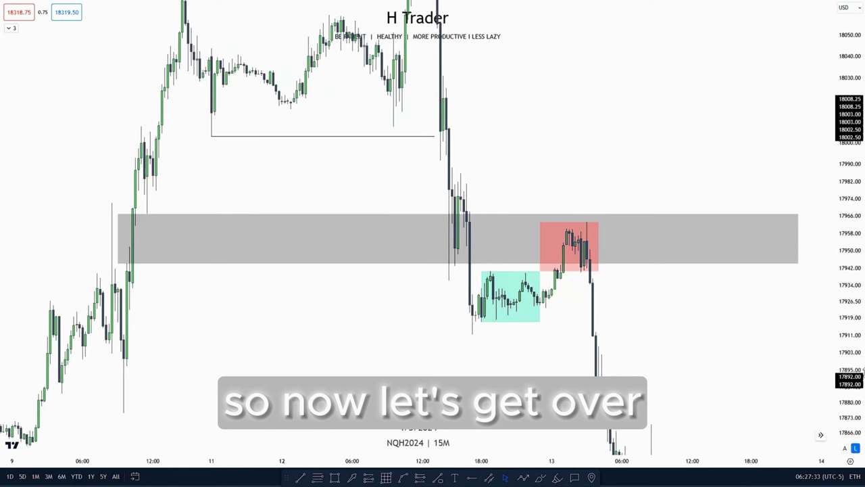
Inspect the teal accumulation box and the red manipulation box reaching into the grey zone on 12–13 February for the second trade
left_click_drag(846, 368, 844, 305)
left_click_drag(608, 325, 609, 288)
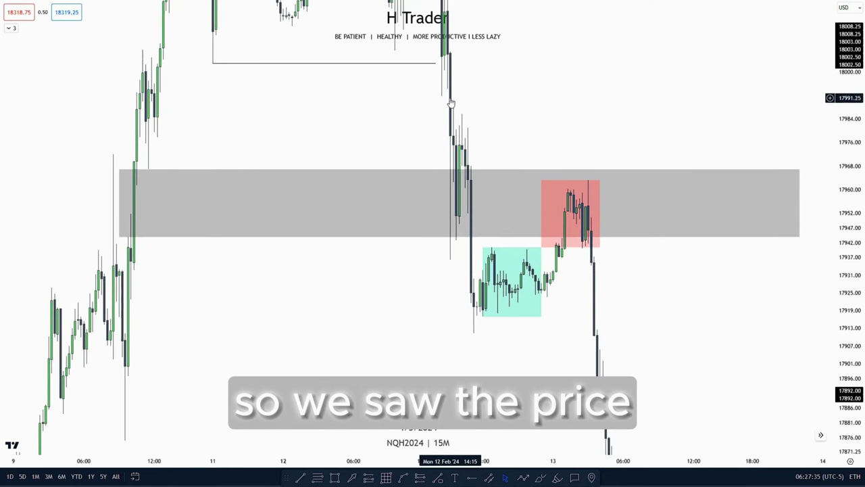
left_click_drag(529, 351, 531, 328)
left_click_drag(846, 267, 846, 181)
left_click_drag(720, 239, 753, 205)
scroll(733, 202, "up", 4)
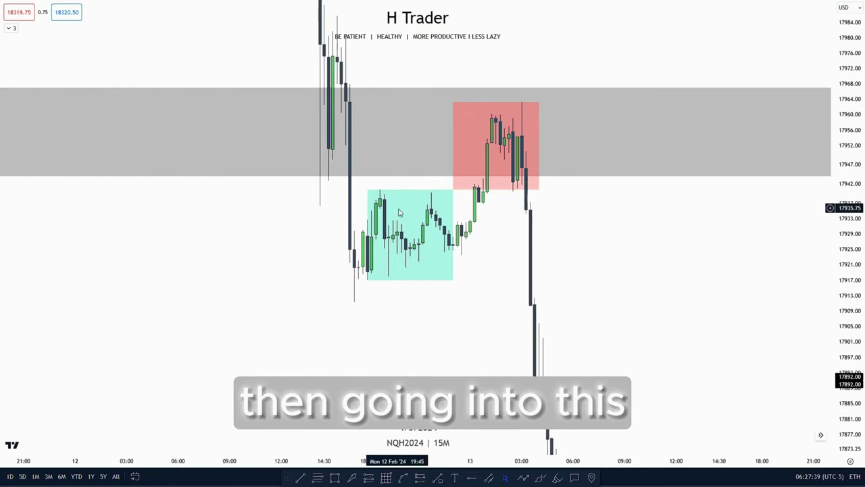
scroll(463, 263, "up", 1)
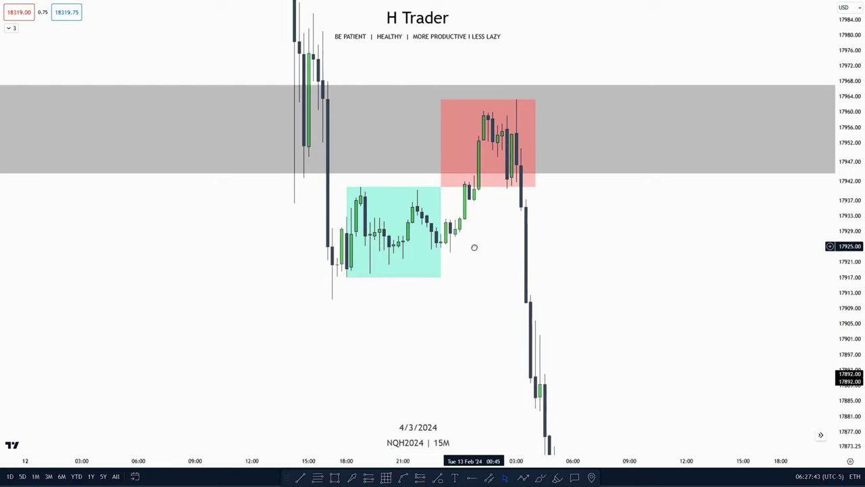
left_click_drag(421, 235, 390, 276)
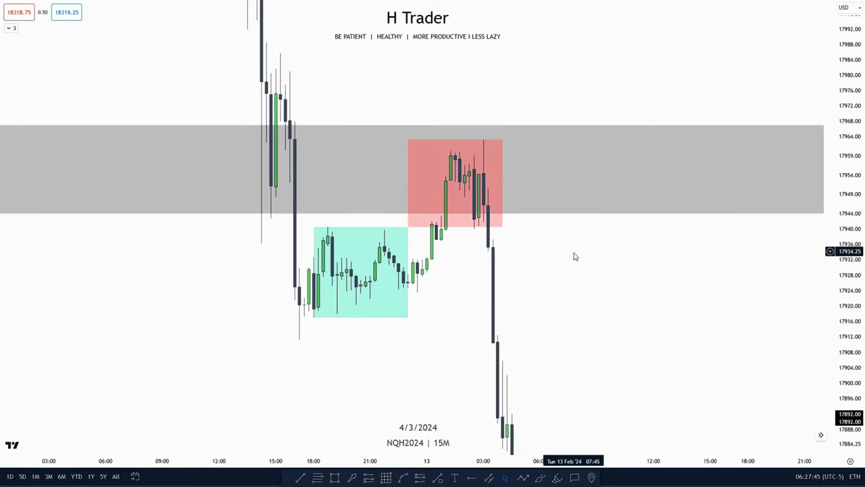
Examine the 12–13 February retracement from the teal accumulation box into the grey 1-hour IFVG for a short entry
left_click_drag(492, 109, 498, 137)
left_click_drag(581, 305, 588, 281)
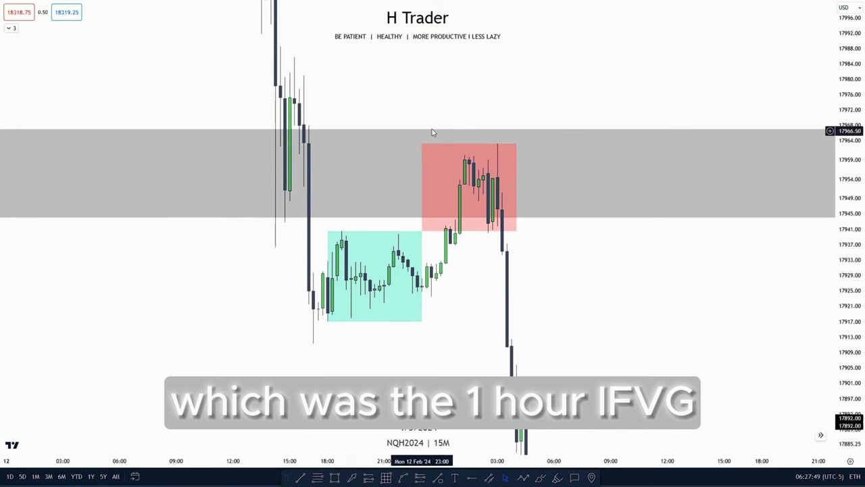
left_click_drag(479, 320, 477, 274)
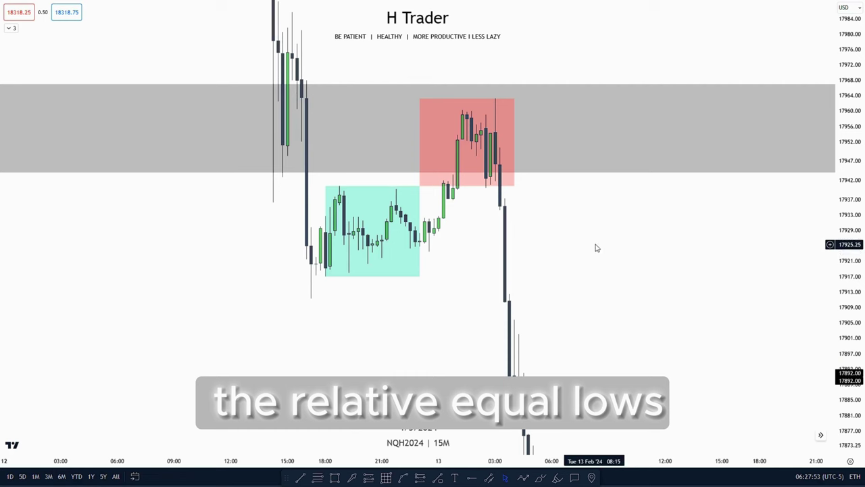
left_click_drag(572, 240, 575, 295)
left_click_drag(849, 308, 849, 248)
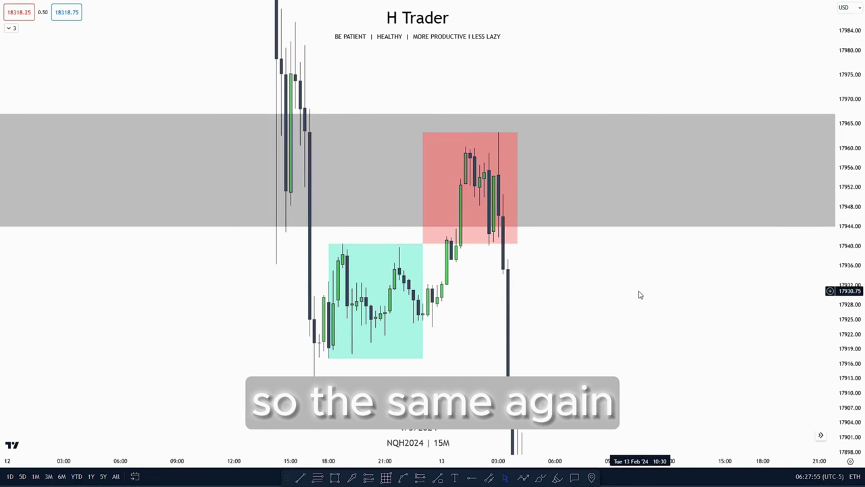
left_click_drag(640, 293, 690, 298)
scroll(733, 298, "up", 3)
left_click_drag(849, 301, 849, 274)
left_click_drag(587, 306, 667, 301)
scroll(674, 303, "up", 2)
left_click_drag(599, 293, 628, 300)
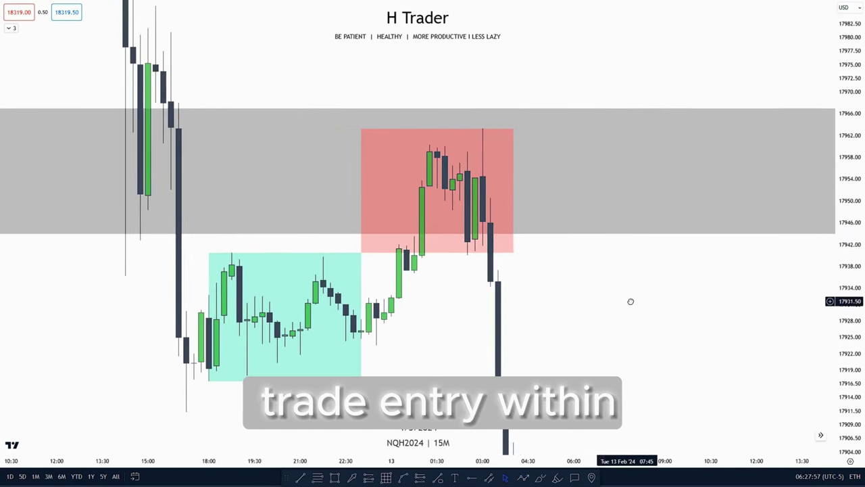
scroll(523, 315, "right", 2)
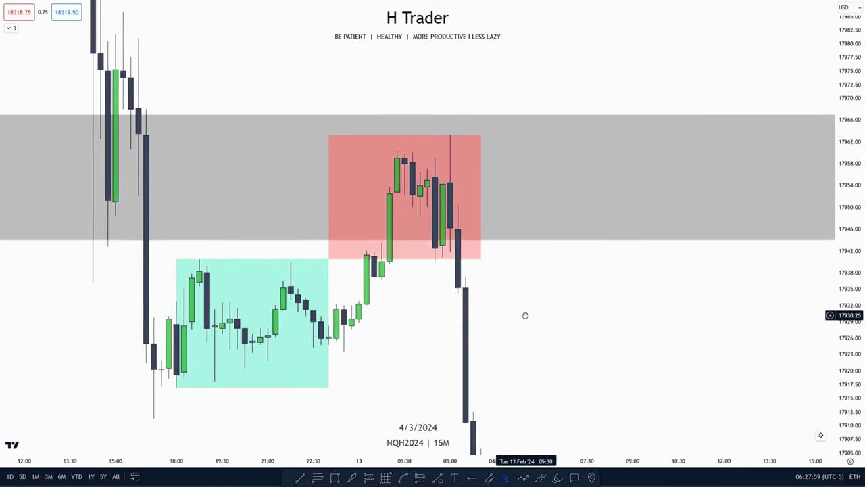
scroll(526, 327, "right", 1)
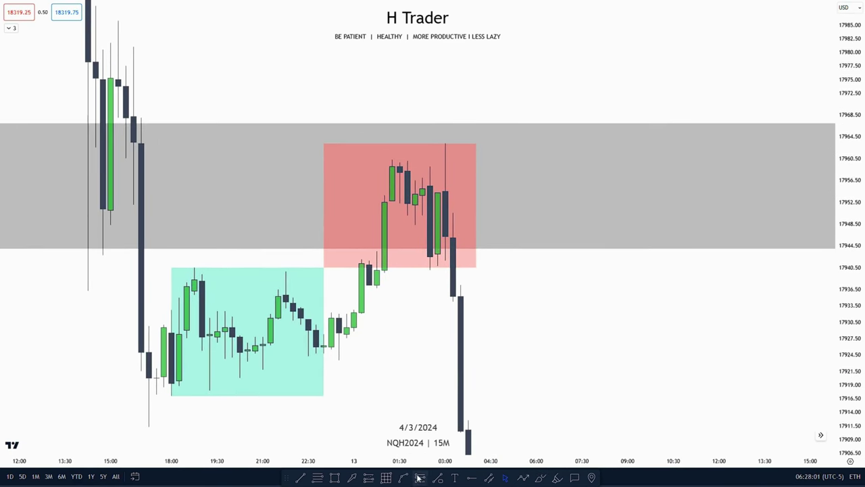
Place a short position at 17943.50 on 13 February, with its stop at 17967.00 on the high of the grey 1-hour IFVG
left_click(377, 252)
left_click_drag(642, 299, 641, 323)
left_click_drag(849, 203, 797, 338)
scroll(681, 310, "down", 2)
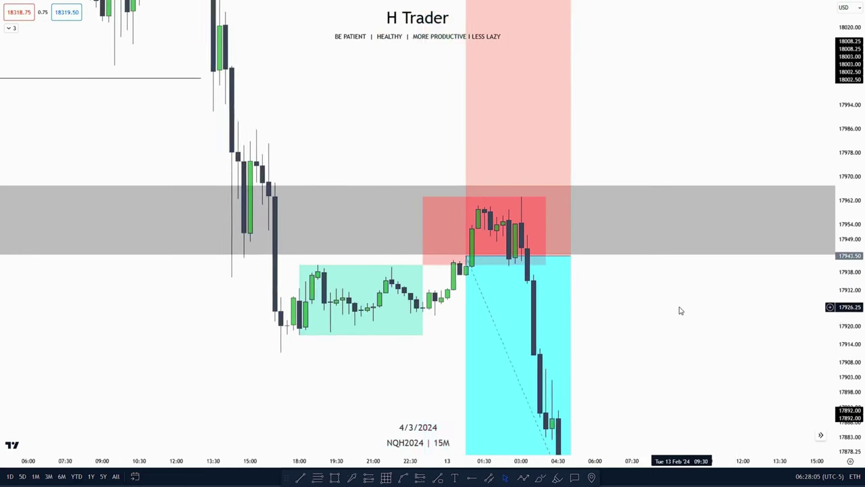
scroll(681, 310, "down", 1)
left_click_drag(681, 310, 642, 371)
left_click_drag(849, 88, 805, 243)
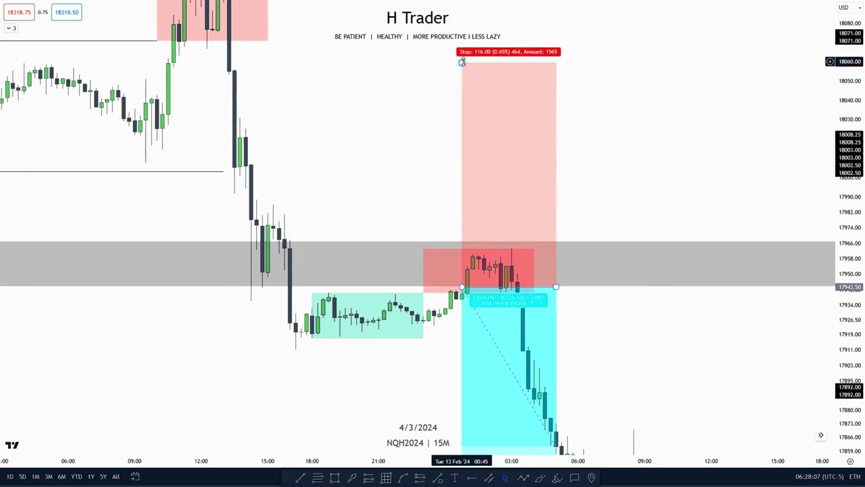
left_click_drag(461, 62, 477, 235)
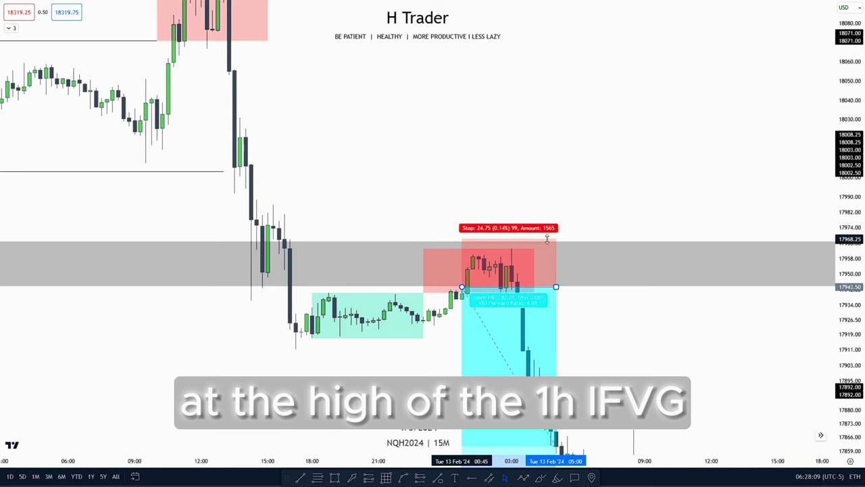
left_click_drag(546, 240, 546, 242)
Extend the short position's profit target down to the relative equal lows at the bottom of the February decline
left_click_drag(683, 378, 658, 278)
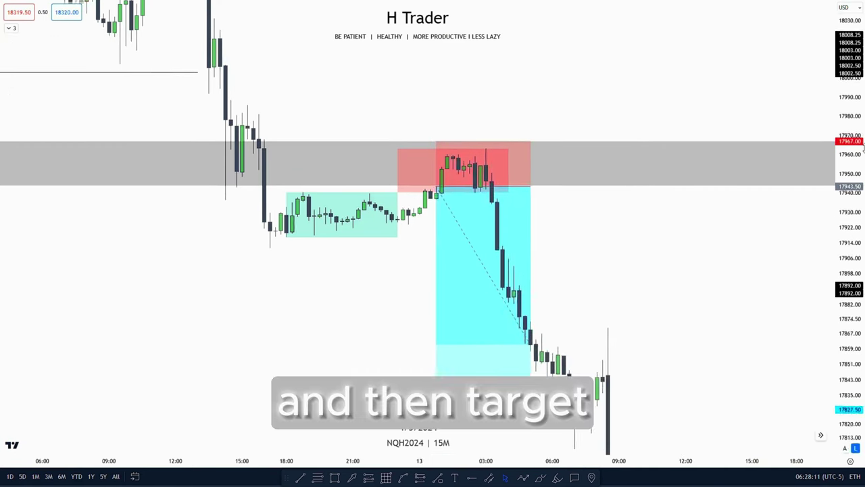
left_click_drag(849, 175, 808, 304)
scroll(807, 304, "down", 4)
scroll(807, 304, "down", 5)
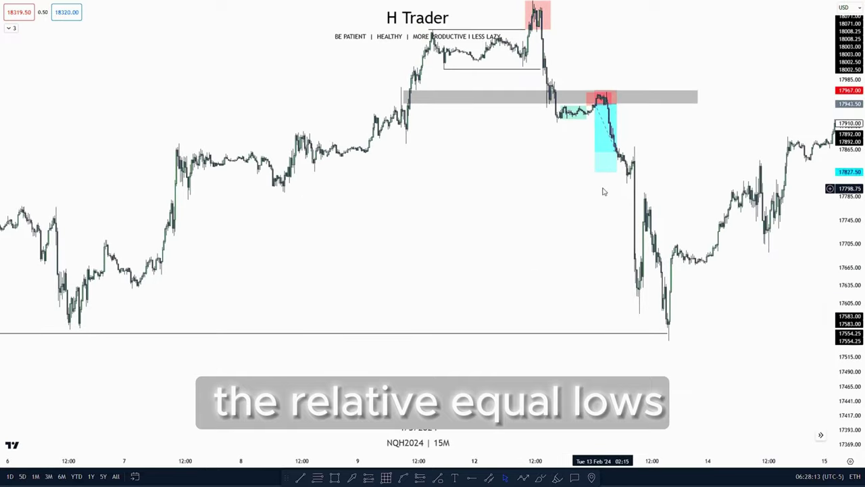
mouse_move(595, 173)
mouse_move(594, 173)
left_mouse_down()
mouse_move(299, 313)
mouse_move(156, 342)
mouse_move(114, 332)
left_mouse_up()
Check the extended short trade and how the 13 February candles behave inside the grey IFVG around its entry
scroll(270, 322, "down", 2)
left_click_drag(784, 288, 761, 340)
left_click_drag(849, 346, 705, 237)
left_click_drag(849, 287, 791, 150)
scroll(683, 208, "up", 5)
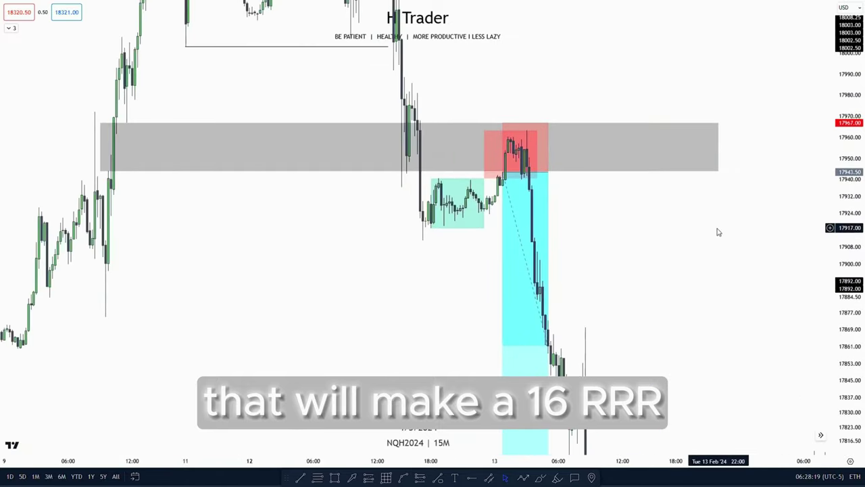
mouse_move(446, 218)
left_click_drag(550, 224, 598, 211)
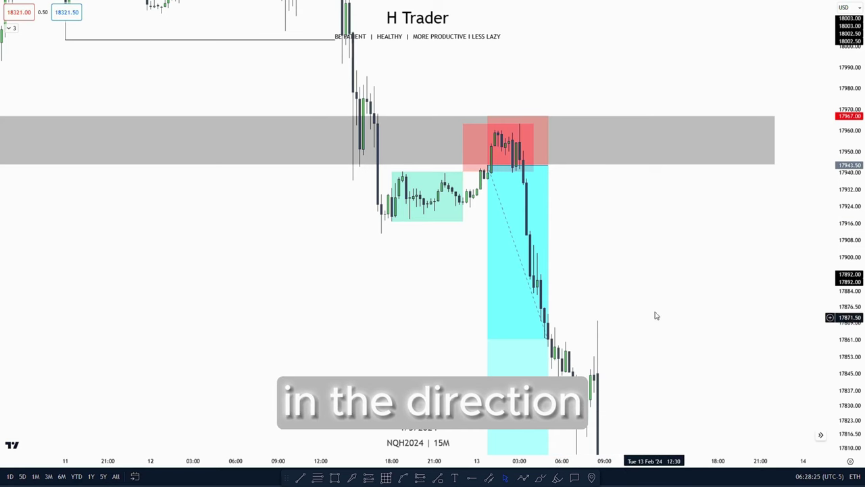
scroll(655, 316, "up", 5)
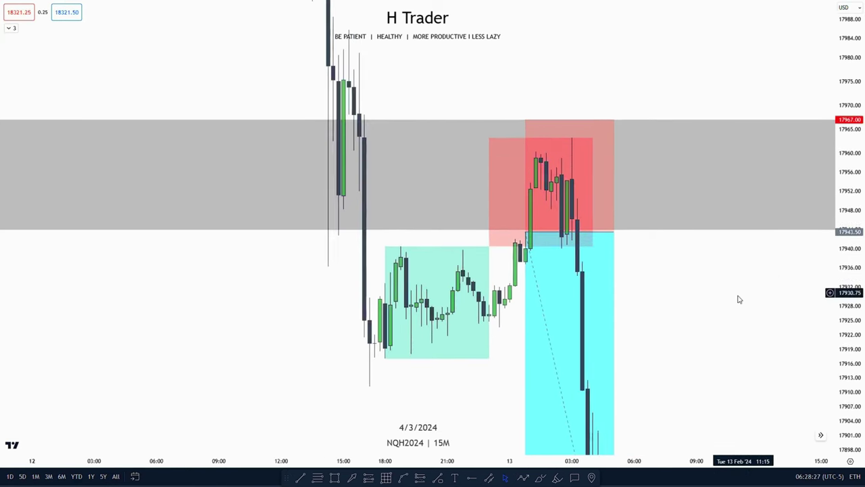
scroll(703, 298, "up", 3)
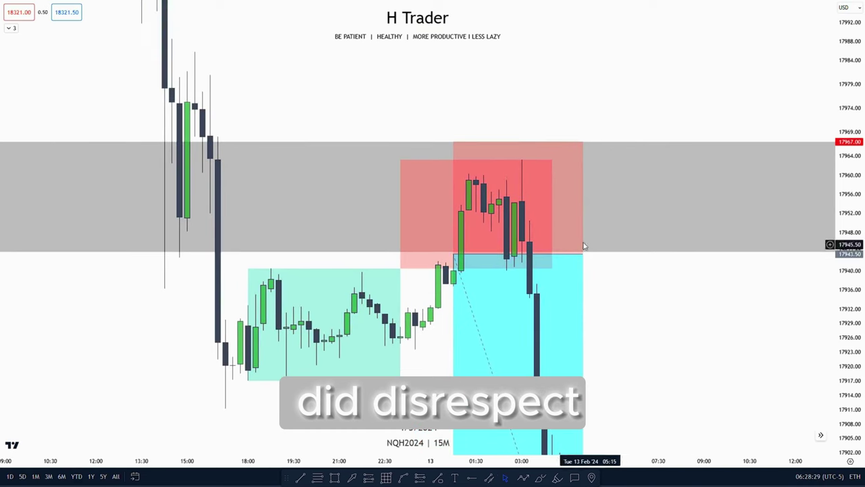
left_click(515, 200)
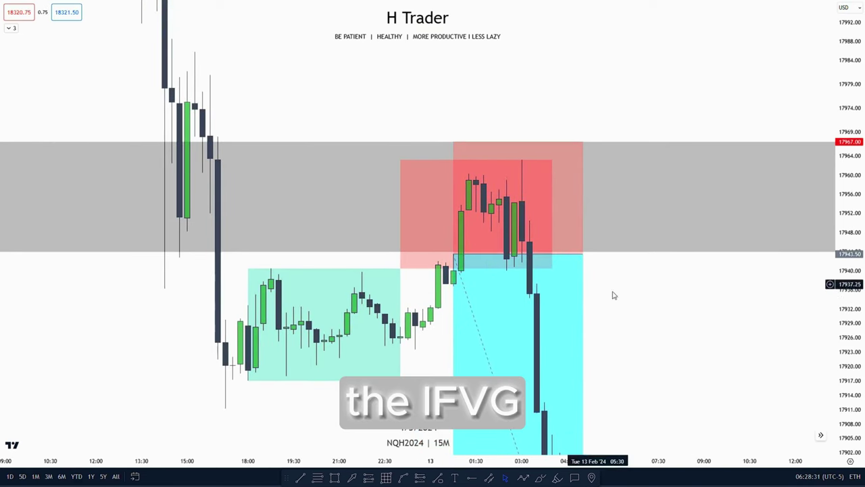
left_click_drag(673, 328, 641, 302)
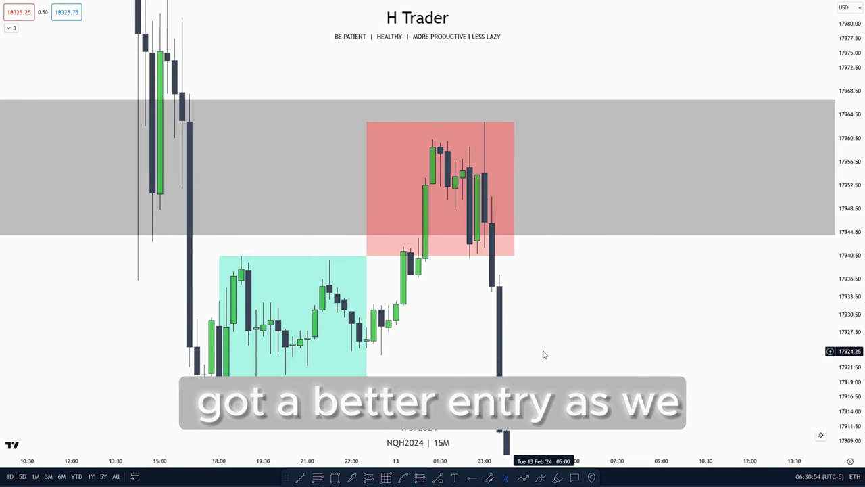
left_click_drag(458, 321, 449, 342)
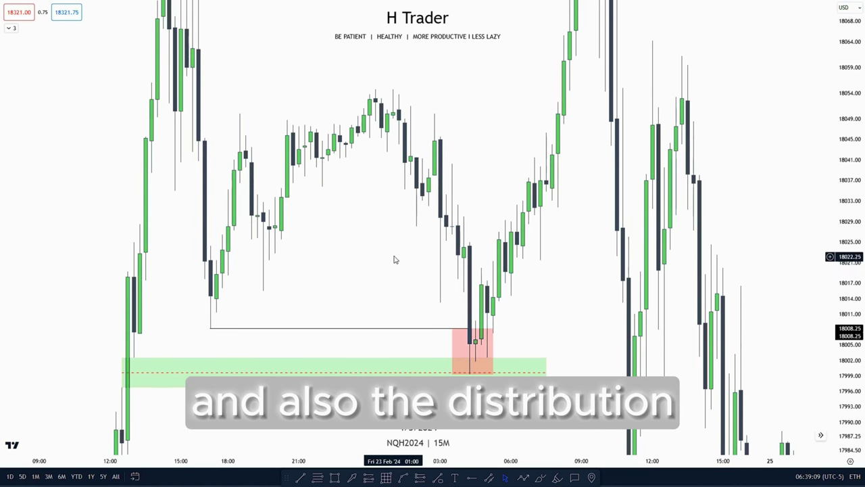
Examine the 22–23 February accumulation range and the draws on liquidity above it, including the ATH / ERL line
mouse_move(350, 243)
left_mouse_down()
mouse_move(487, 309)
mouse_move(480, 320)
left_mouse_up()
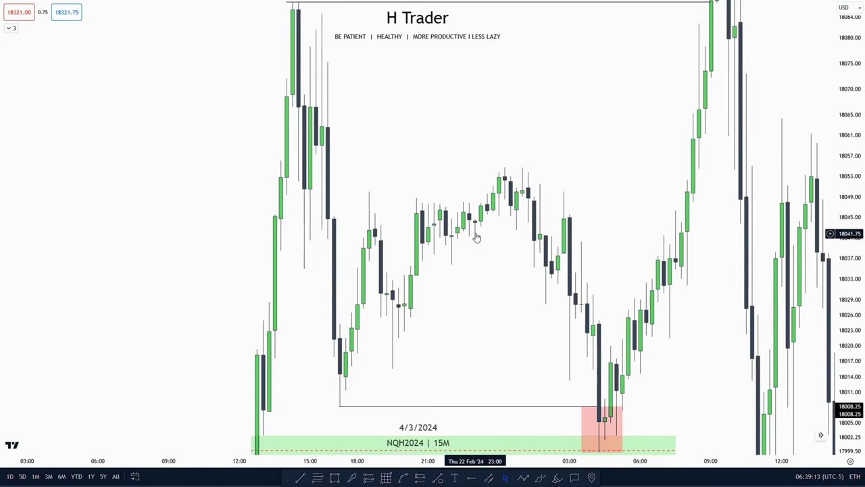
mouse_move(488, 291)
left_mouse_down()
mouse_move(547, 239)
mouse_move(532, 303)
left_mouse_up()
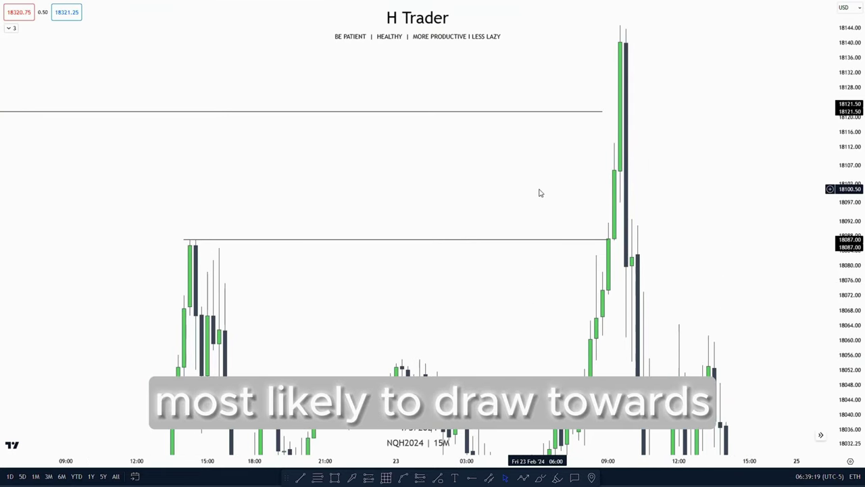
scroll(550, 194, "down", 6)
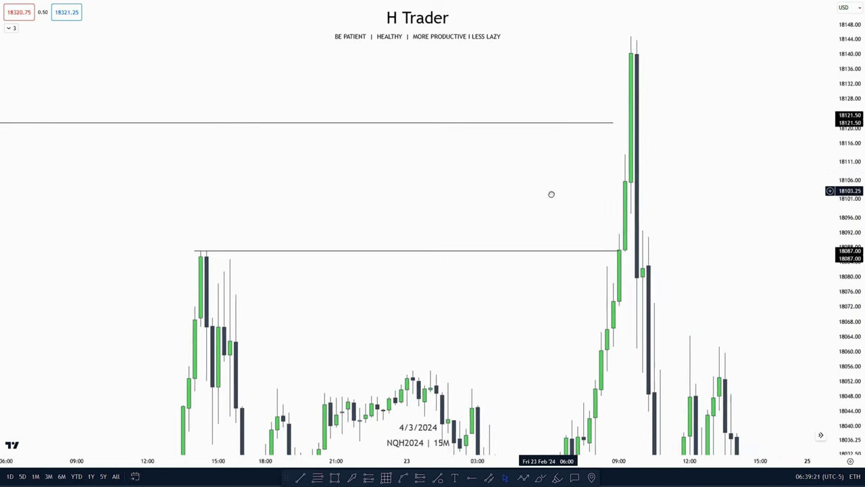
scroll(654, 179, "down", 5)
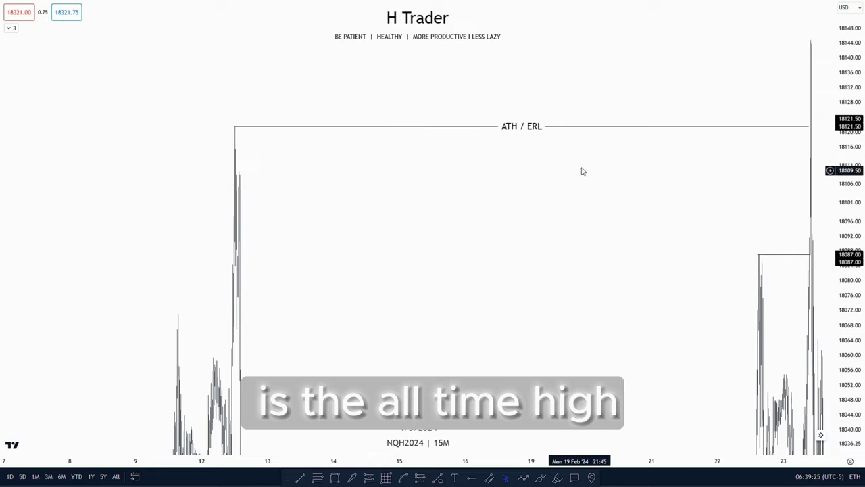
scroll(603, 325, "up", 8)
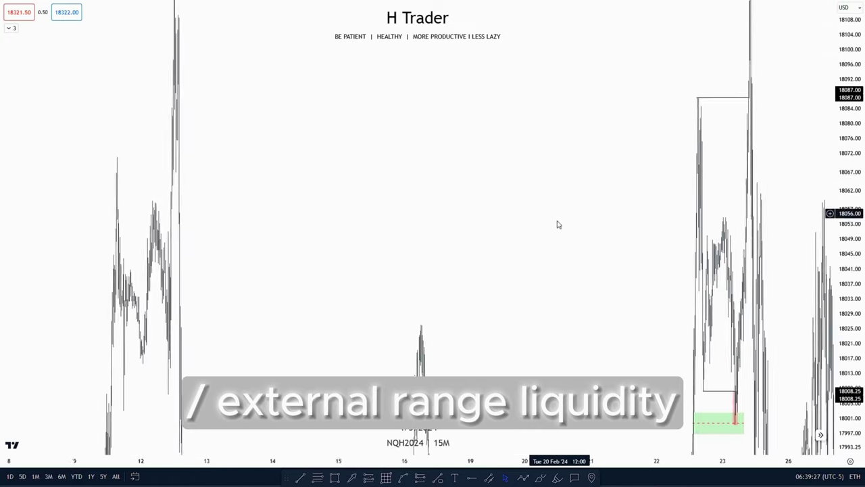
scroll(609, 240, "up", 3)
left_click_drag(496, 253, 710, 221)
scroll(558, 303, "up", 2)
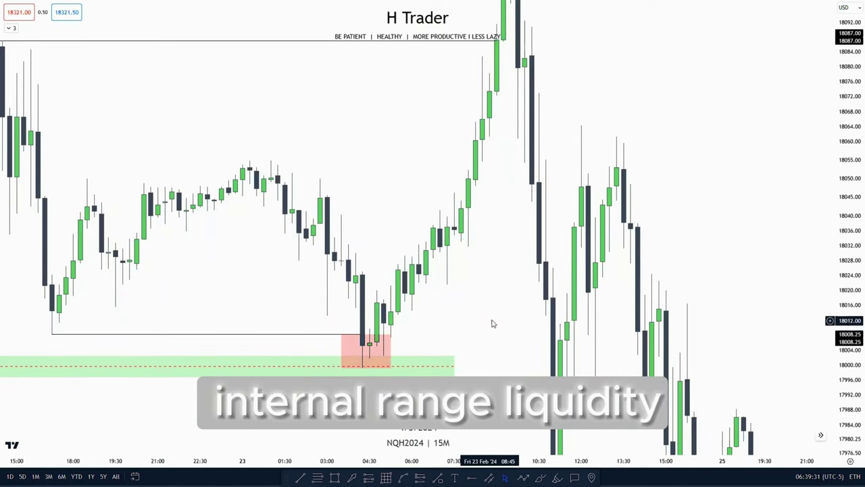
mouse_move(499, 269)
left_mouse_down()
mouse_move(525, 264)
mouse_move(628, 191)
mouse_move(618, 215)
mouse_move(613, 207)
left_mouse_up()
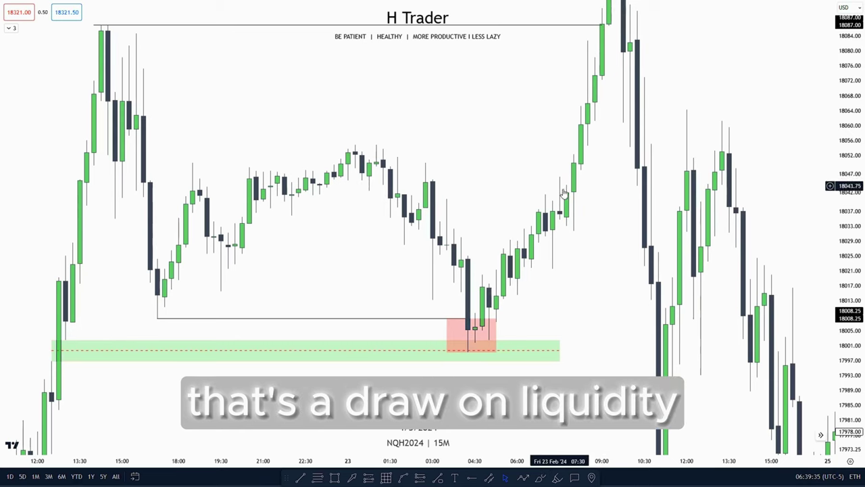
left_click_drag(610, 243, 637, 219)
left_click_drag(853, 237, 855, 190)
left_click_drag(625, 267, 651, 203)
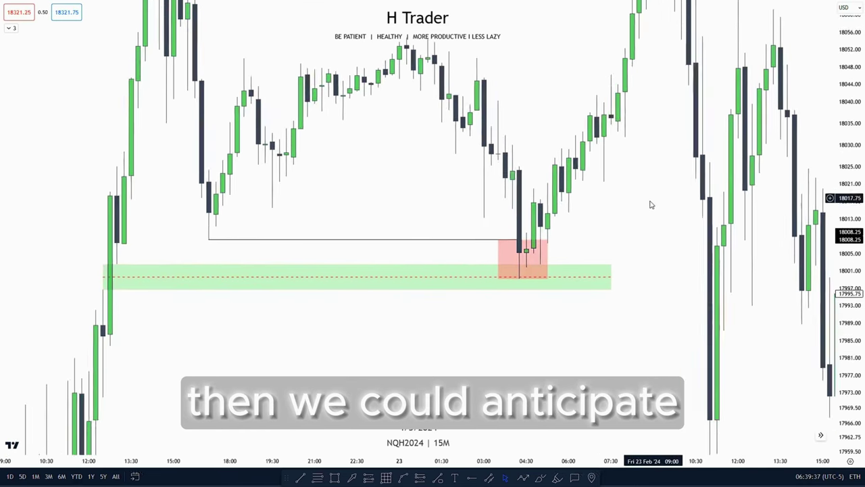
Inspect the downside manipulation on 23 February, from the swept accumulation low into the green zone and its dashed midline
scroll(640, 212, "up", 1)
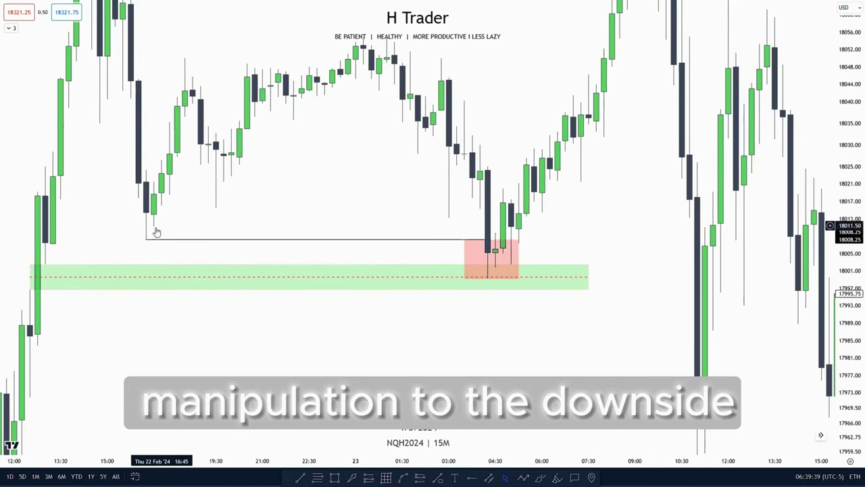
left_click_drag(499, 329, 534, 331)
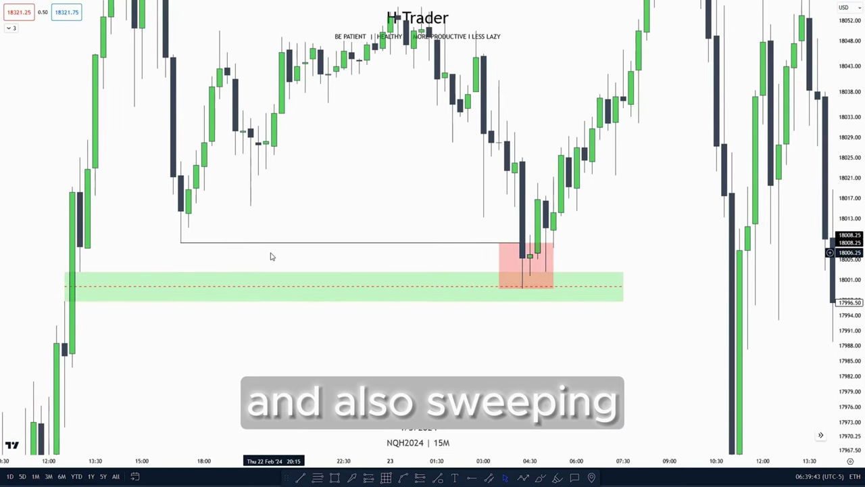
left_click_drag(291, 270, 277, 273)
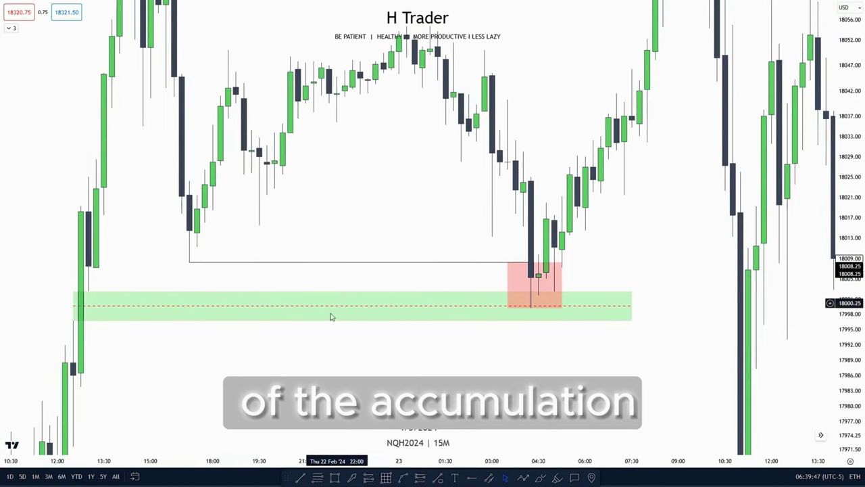
left_click_drag(358, 357, 338, 333)
left_click(123, 298)
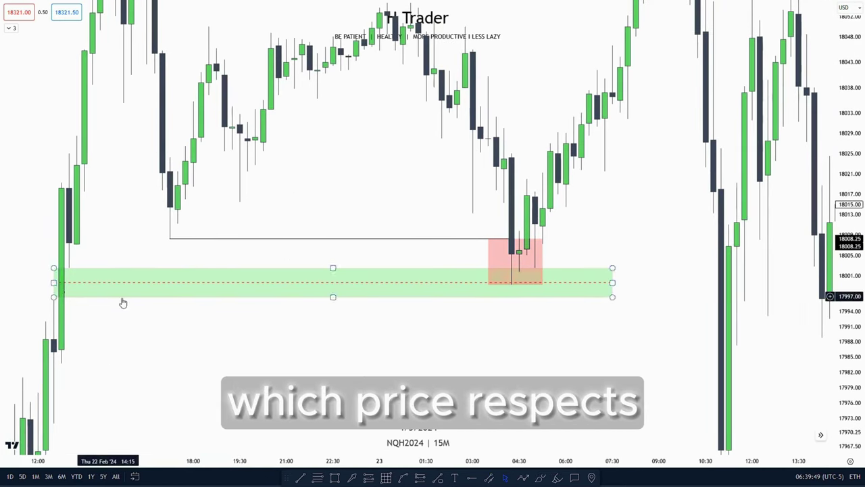
left_click(515, 283)
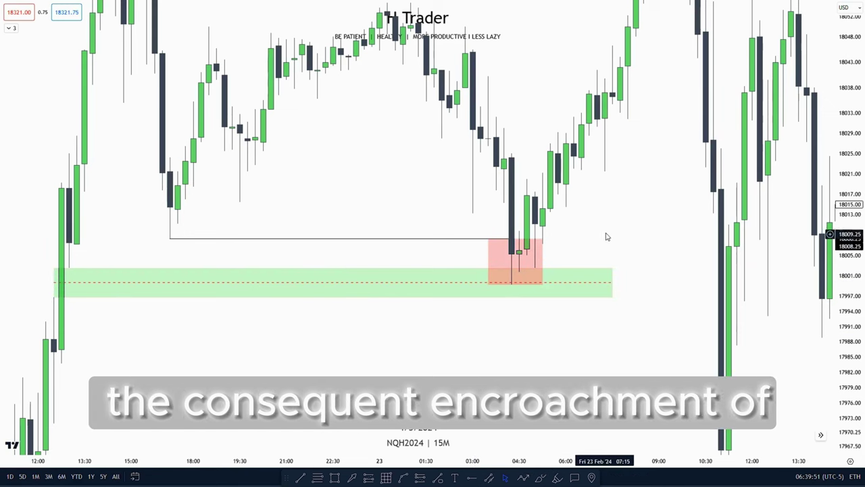
left_click_drag(606, 237, 527, 276)
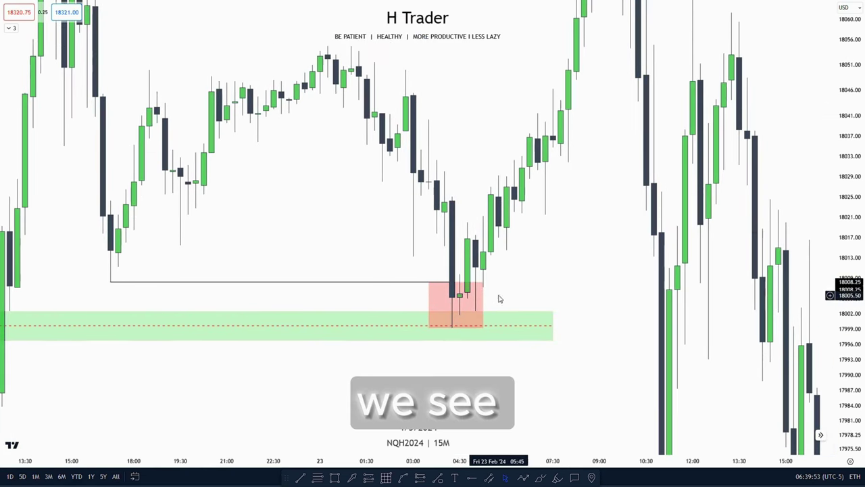
left_click(420, 318)
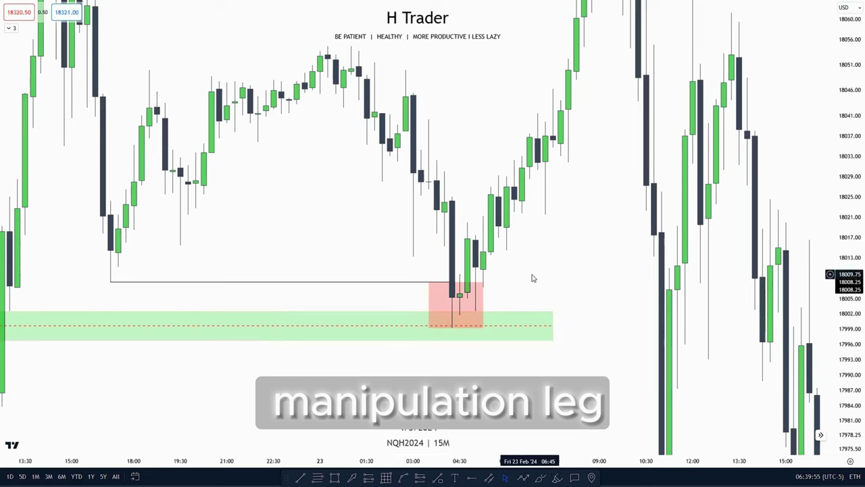
left_click_drag(532, 275, 513, 299)
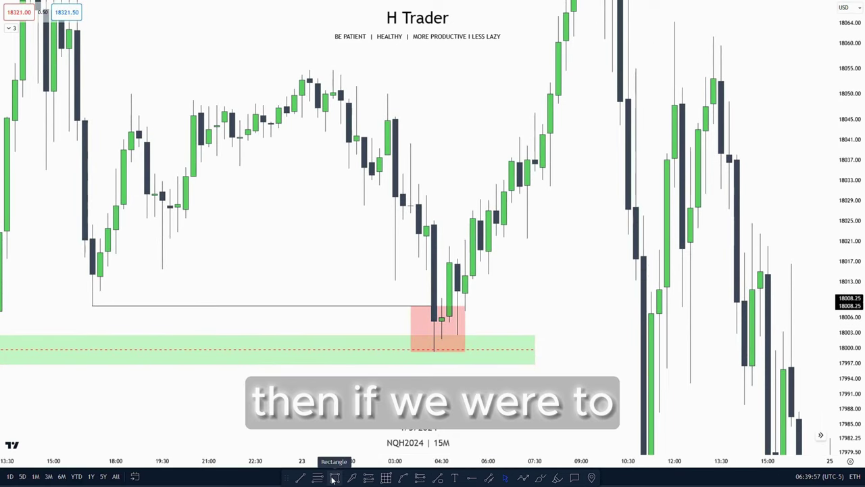
Study the candles around the red manipulation box on 23 February for an IFVG entry setup
left_click_drag(412, 131, 414, 389)
left_click_drag(467, 233, 524, 451)
left_click_drag(448, 284, 457, 189)
left_click_drag(427, 354, 427, 290)
left_click_drag(490, 321, 449, 159)
left_click_drag(498, 252, 456, 142)
left_click_drag(579, 318, 604, 265)
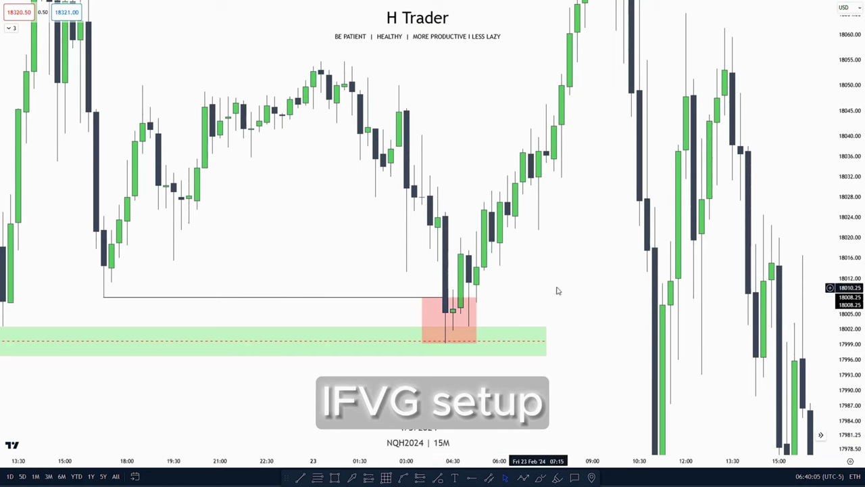
Place a long position on the 23 February IFVG setup with entry at 18015.25 and stop loss at the manipulation low, 17999.25
left_click_drag(558, 290, 548, 289)
left_click(368, 477)
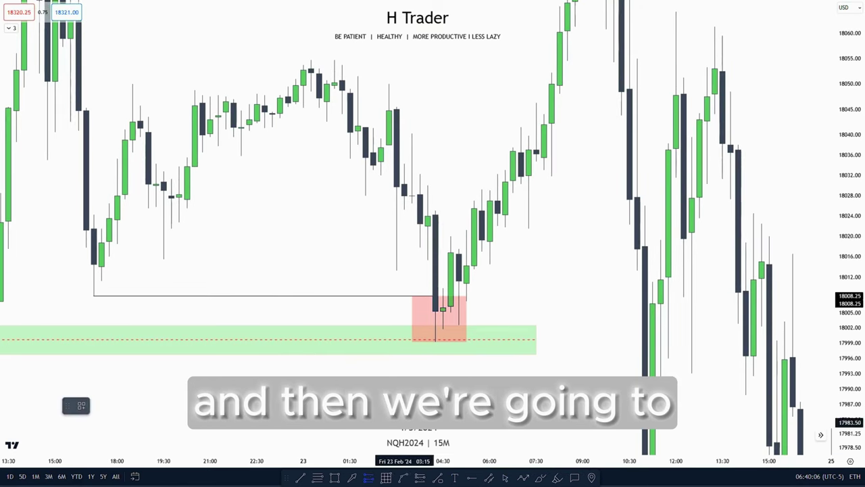
left_click(430, 266)
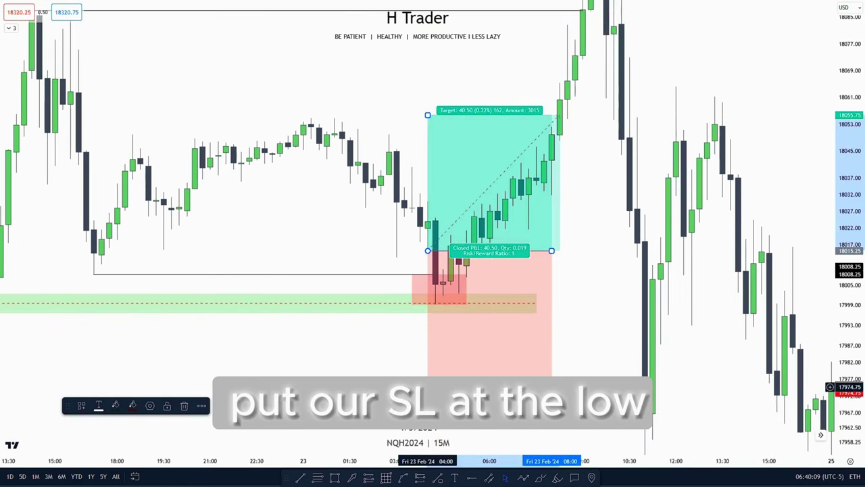
left_click_drag(427, 386, 435, 306)
left_click_drag(553, 339, 562, 350)
left_click_drag(838, 349, 838, 228)
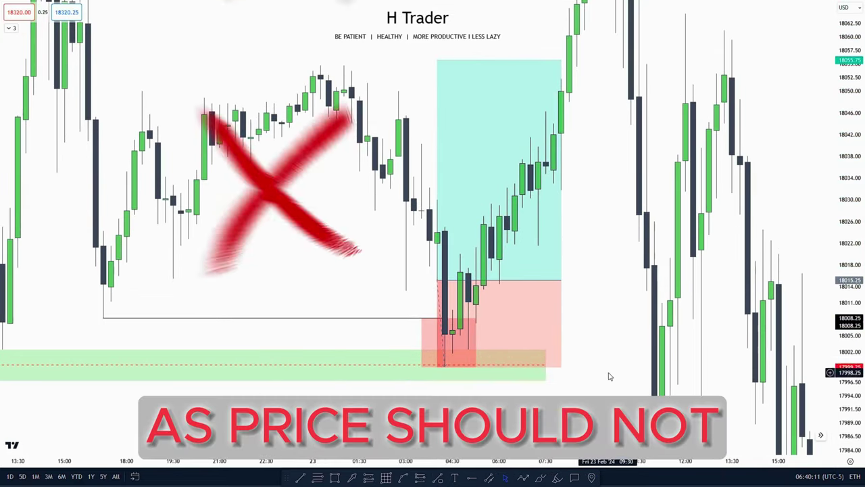
left_click_drag(610, 377, 620, 309)
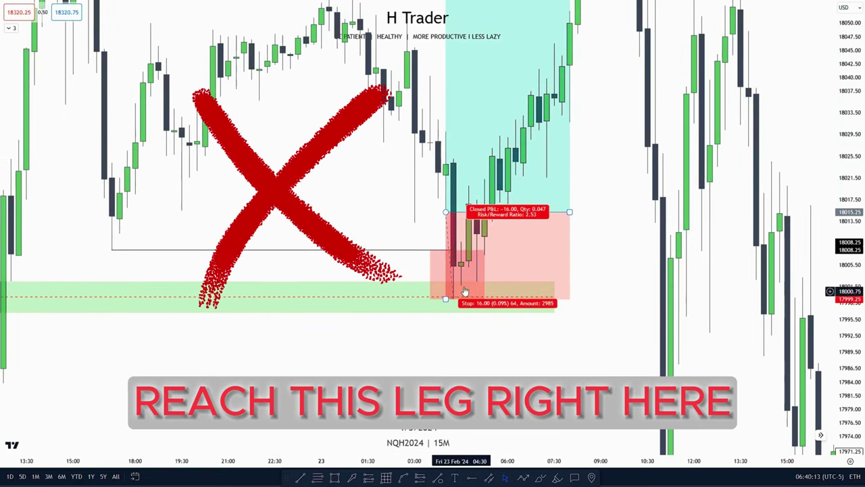
Extend the long position's target to the external range liquidity line at 18121.50
left_click_drag(593, 239, 557, 393)
left_click_drag(578, 144, 586, 430)
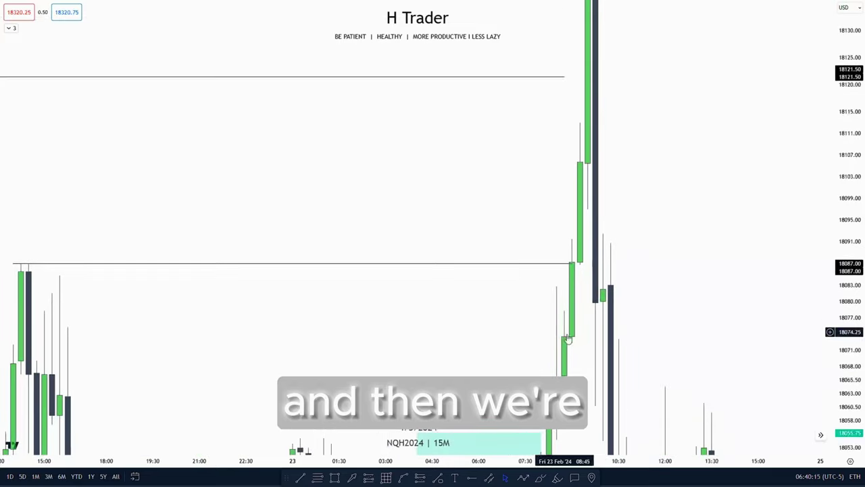
left_click_drag(833, 291, 833, 399)
left_click_drag(417, 344, 416, 148)
left_click_drag(371, 227, 373, 166)
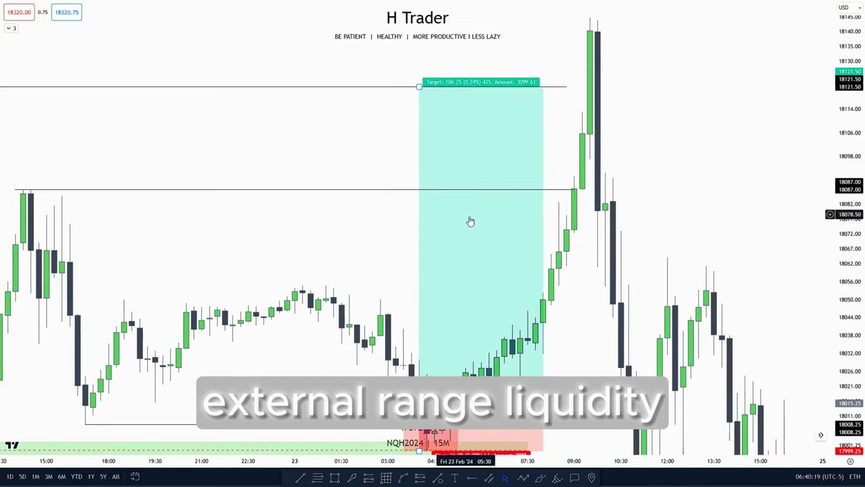
left_click_drag(587, 350, 595, 306)
left_click_drag(850, 192, 849, 258)
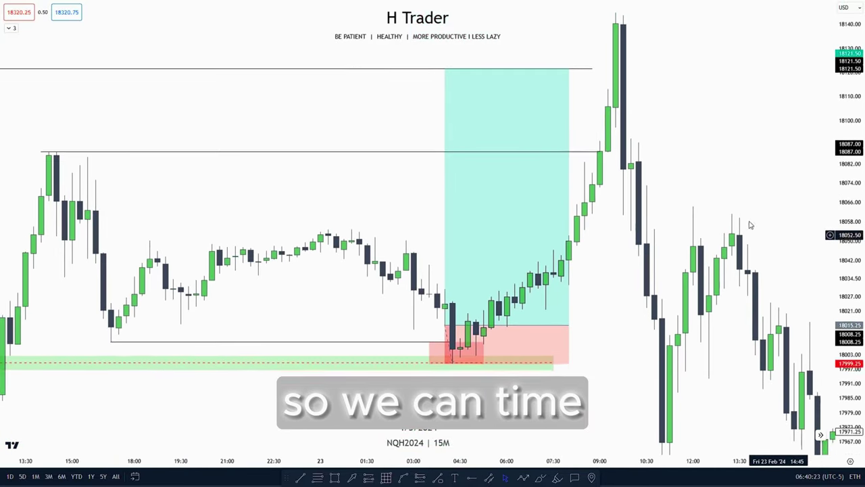
left_click_drag(740, 183, 715, 227)
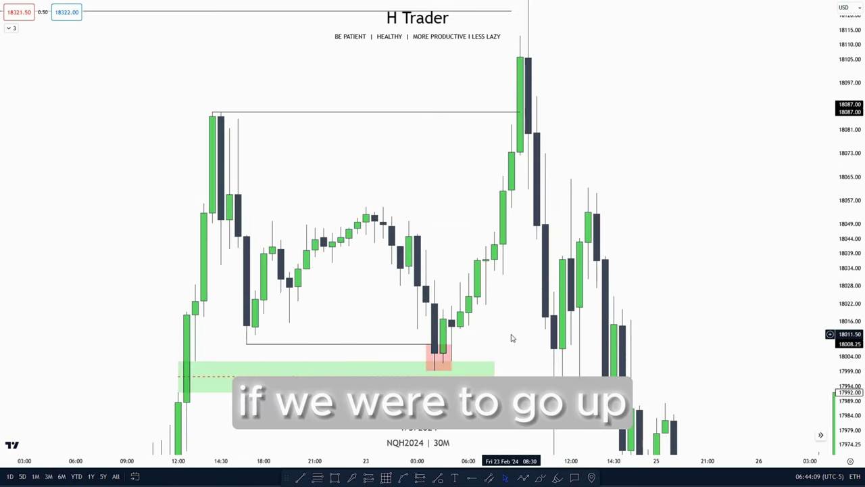
Highlight the accumulation range on the 30-minute chart with a rectangle from 18087.00 down to 18008.25, and delete it
left_click_drag(510, 337, 500, 347)
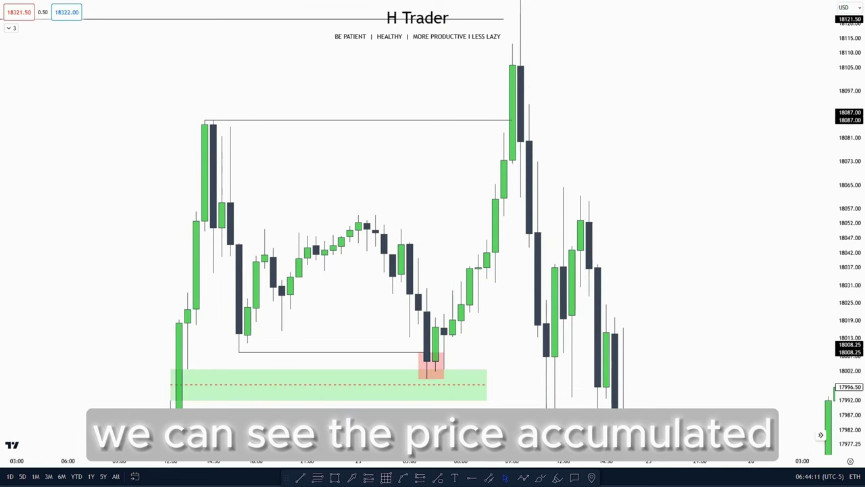
left_click_drag(206, 122, 460, 334)
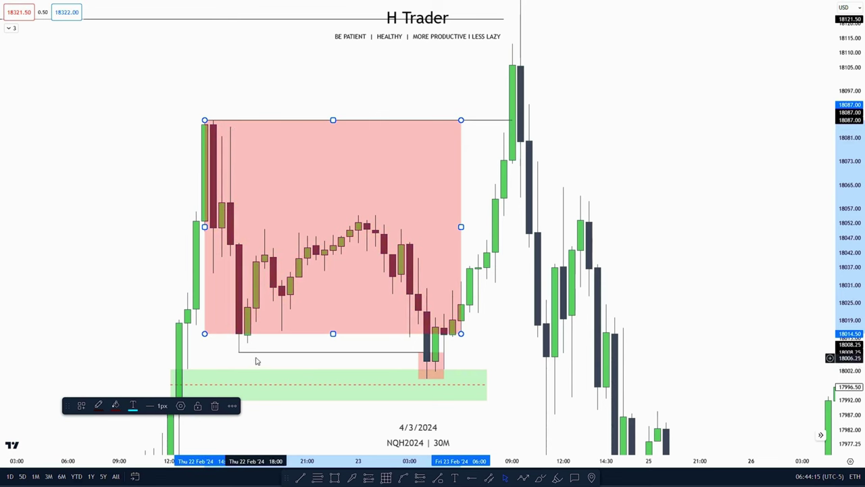
left_click_drag(333, 335, 240, 359)
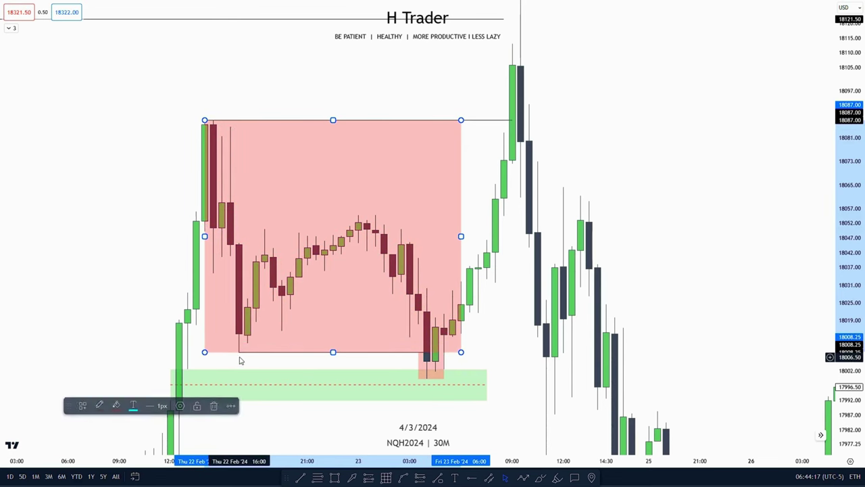
key("Delete")
Examine the 23 February sweep of the accumulation low into the green 30-minute FVG and the liquidity lines above the range
left_click_drag(491, 349, 515, 287)
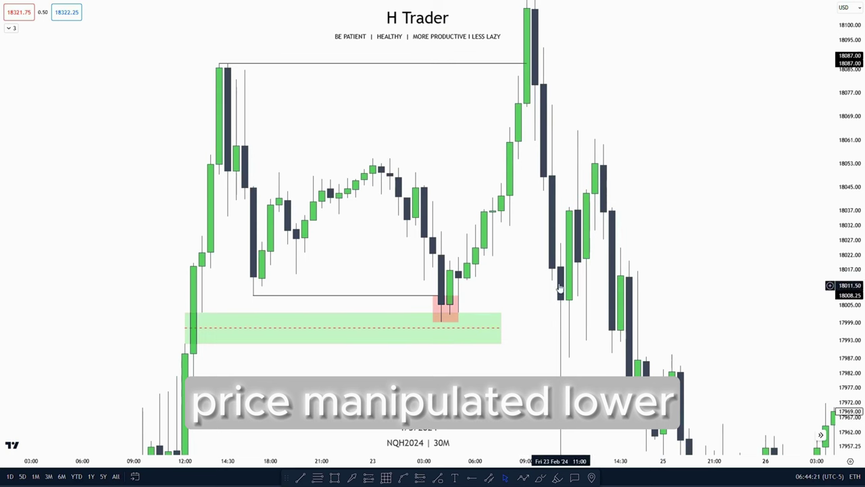
left_click_drag(448, 377, 460, 364)
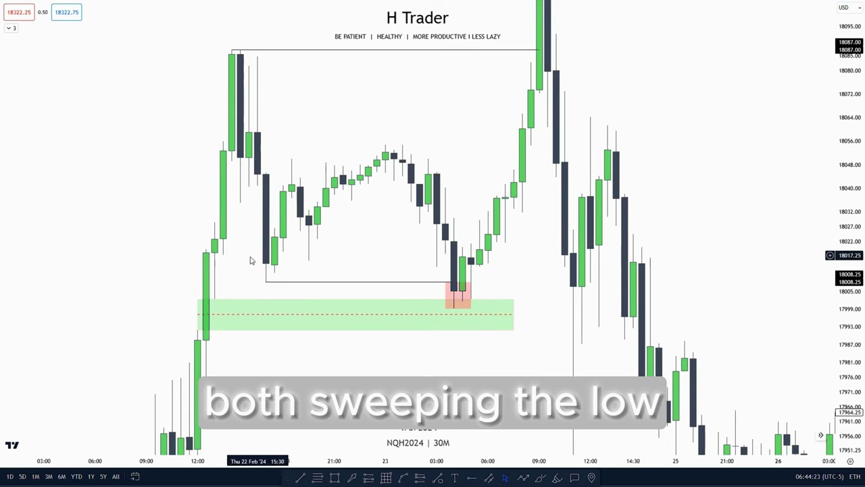
left_click_drag(465, 354, 470, 338)
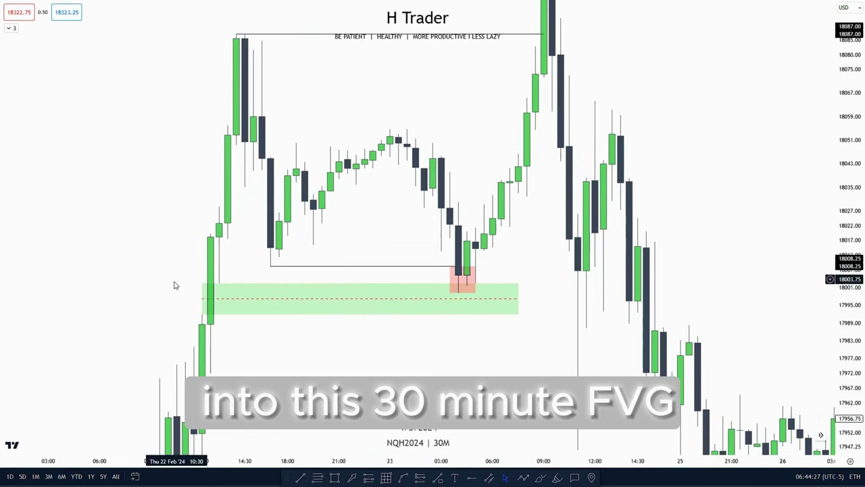
left_click_drag(534, 254, 486, 370)
left_click_drag(449, 227, 444, 321)
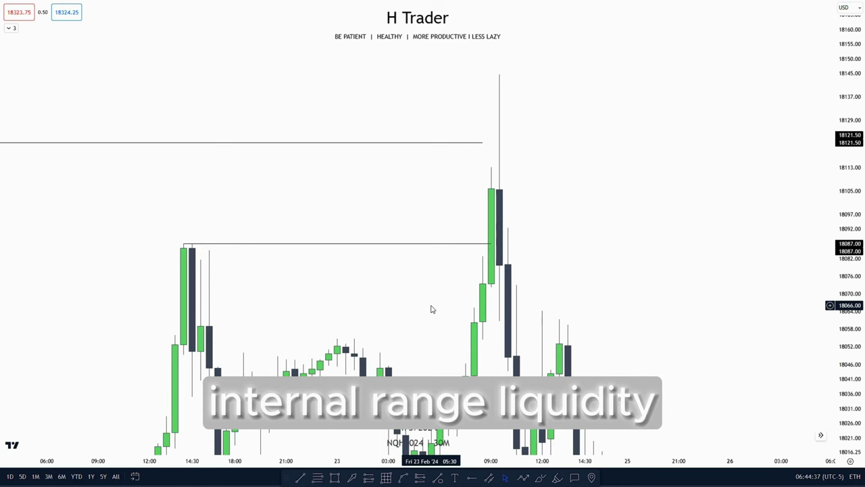
Draw a rectangle over the 23 February distribution leg, from 18014.25 up to the high at 18144.75
left_click_drag(432, 306, 386, 252)
left_click_drag(849, 291, 850, 332)
left_click_drag(577, 282, 566, 298)
left_click(334, 478)
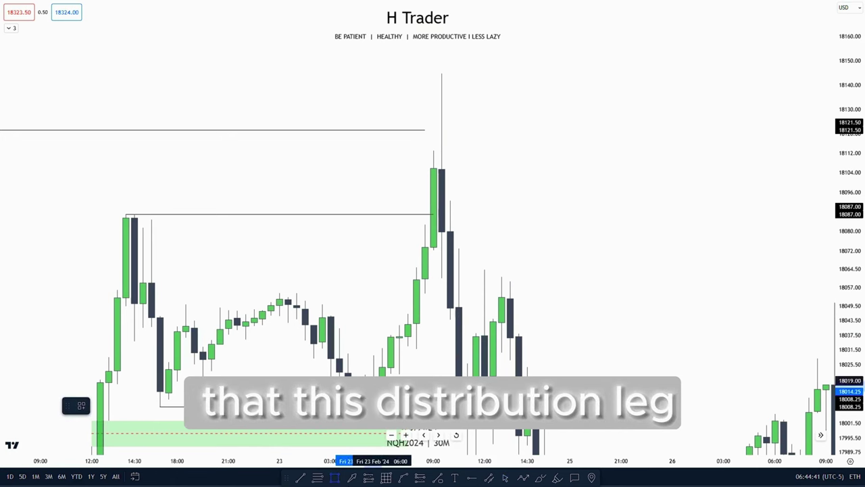
mouse_move(365, 393)
left_mouse_down()
mouse_move(460, 129)
mouse_move(459, 85)
mouse_move(442, 73)
left_mouse_up()
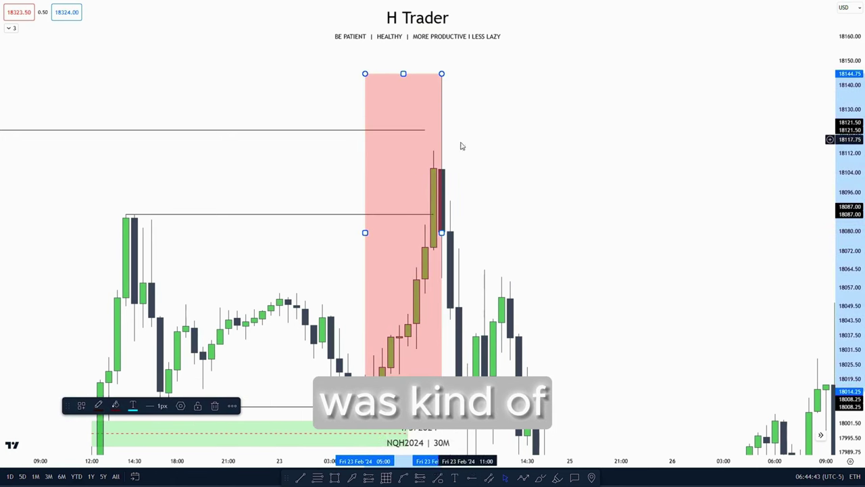